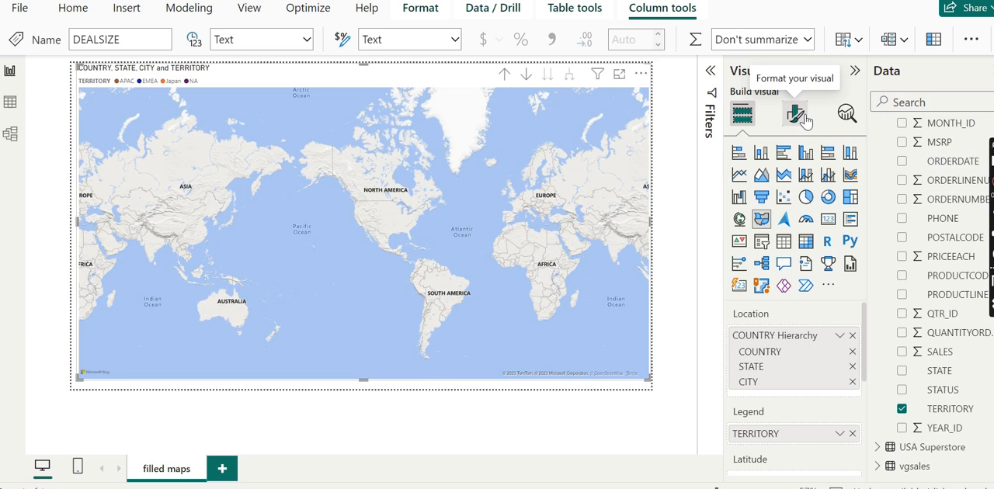
Reset the filled map's territory fill colors to their defaults in the visual's formatting settings.
{"action": "left_click", "coordinate": [805, 118]}
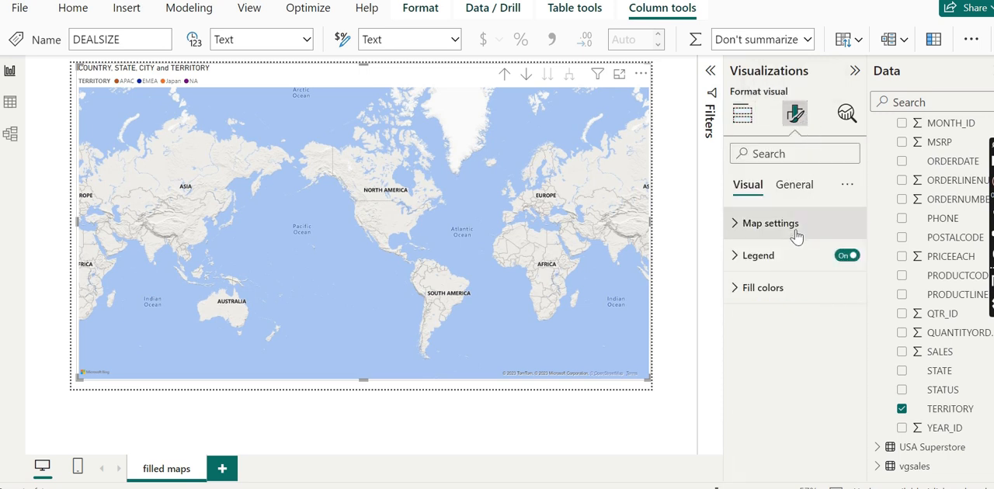
{"action": "left_click", "coordinate": [781, 291]}
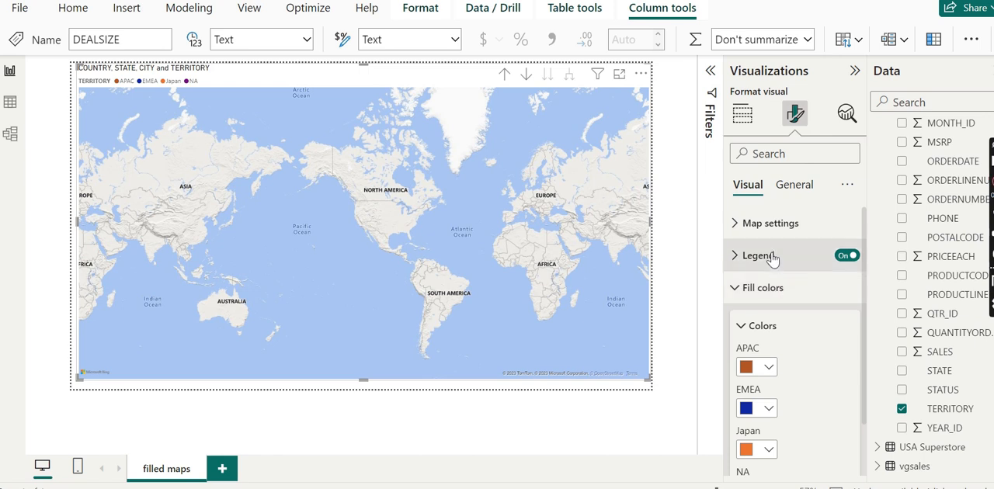
{"action": "left_click", "coordinate": [773, 258]}
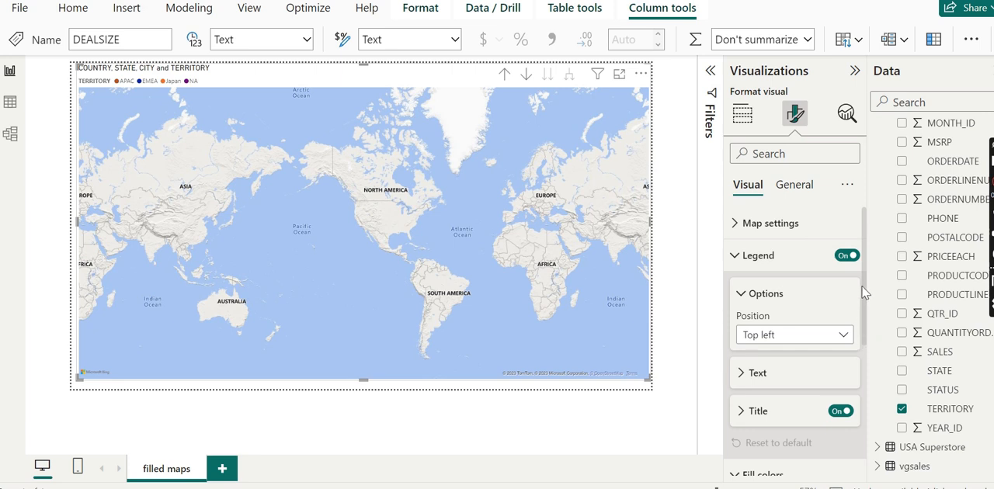
{"action": "left_click_drag", "start_coordinate": [867, 296], "coordinate": [869, 432]}
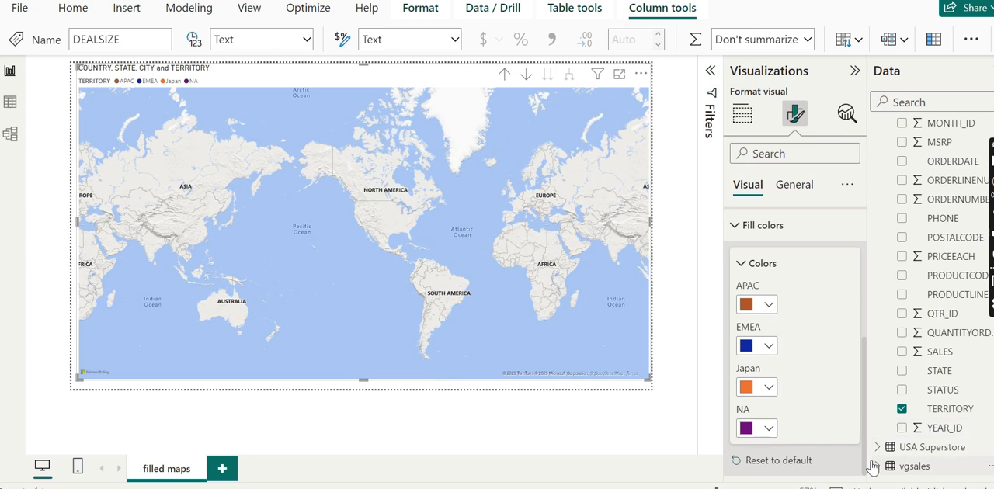
{"action": "left_click", "coordinate": [739, 466]}
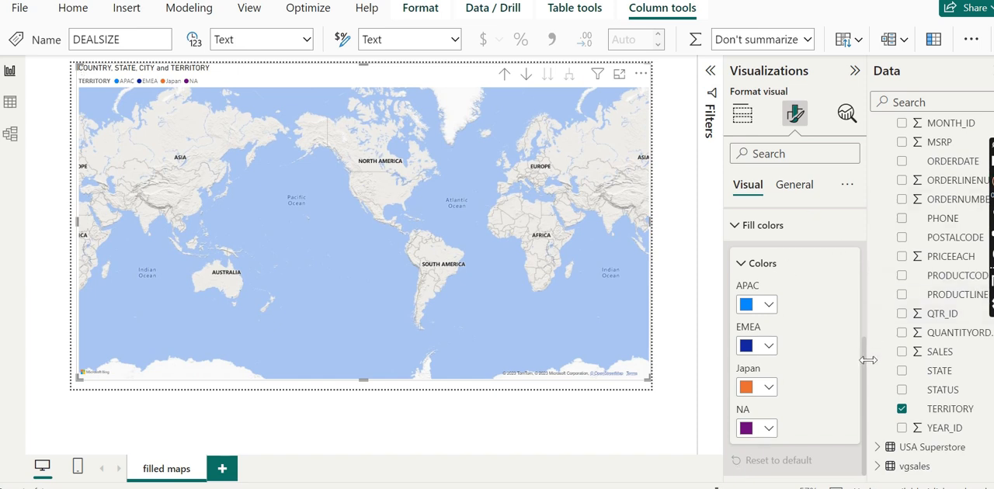
Examine the map's style, control, legend and fill color formatting options.
{"action": "left_click_drag", "start_coordinate": [866, 374], "coordinate": [854, 243]}
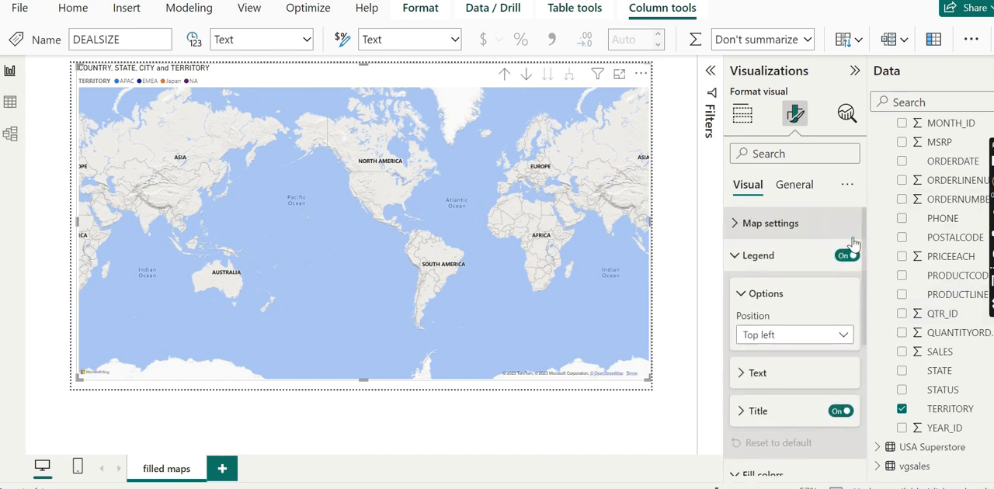
{"action": "left_click", "coordinate": [779, 225]}
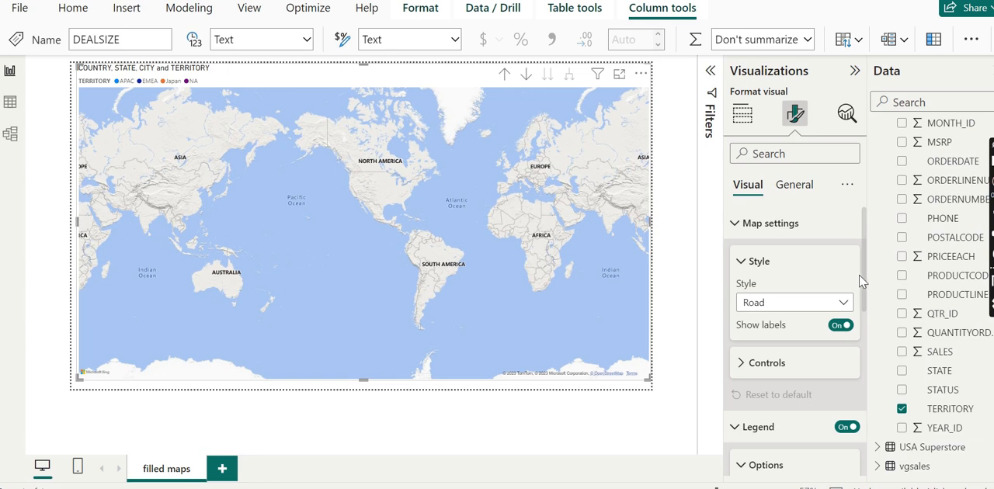
{"action": "mouse_move", "coordinate": [866, 278]}
{"action": "left_mouse_down"}
{"action": "mouse_move", "coordinate": [863, 414]}
{"action": "mouse_move", "coordinate": [854, 342]}
{"action": "mouse_move", "coordinate": [868, 277]}
{"action": "left_mouse_up"}
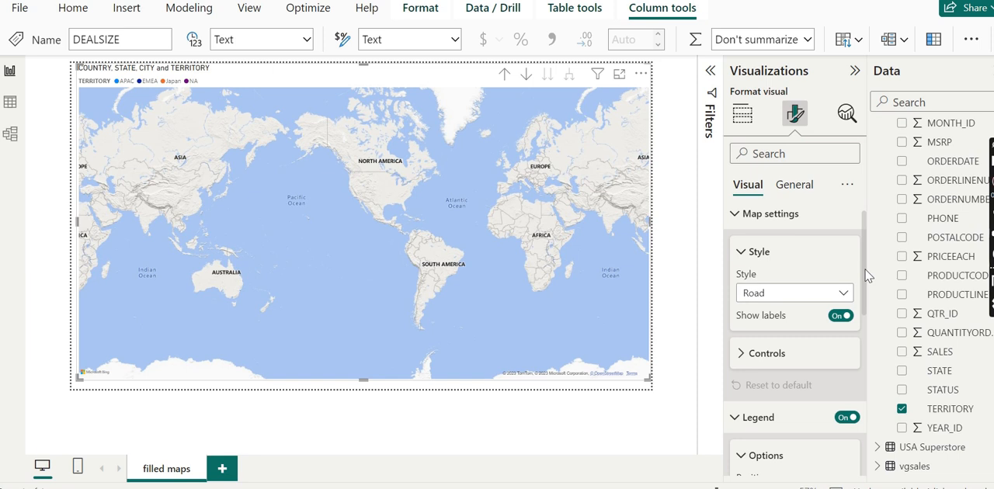
{"action": "left_click", "coordinate": [784, 358]}
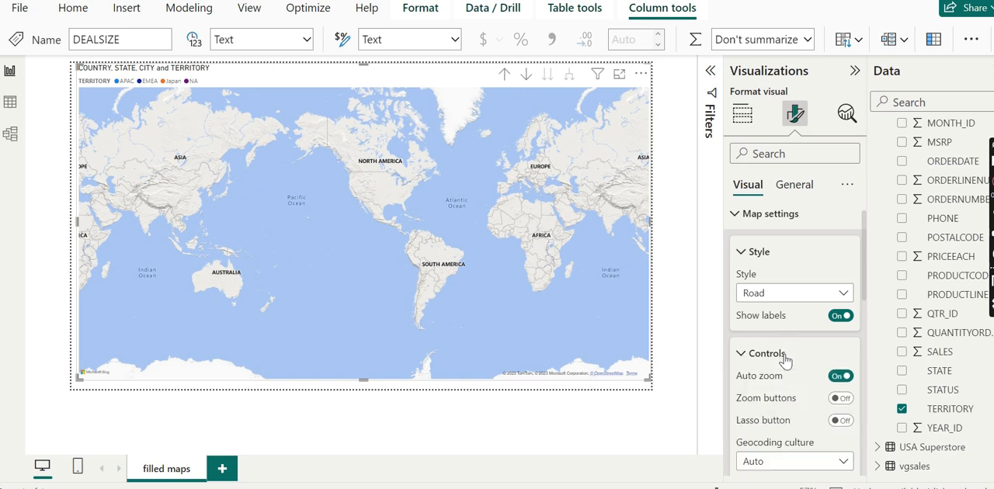
{"action": "left_click_drag", "start_coordinate": [866, 283], "coordinate": [876, 480]}
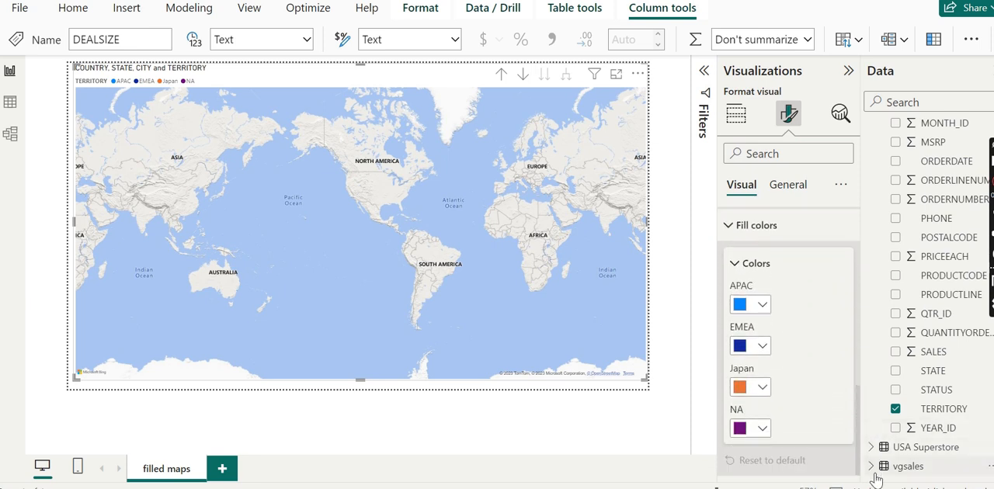
{"action": "left_click", "coordinate": [750, 264]}
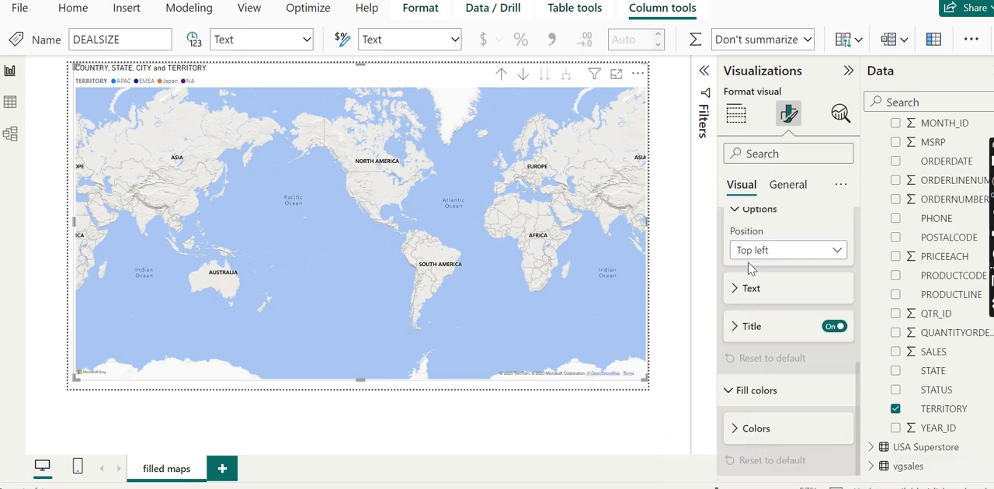
{"action": "left_click", "coordinate": [734, 433]}
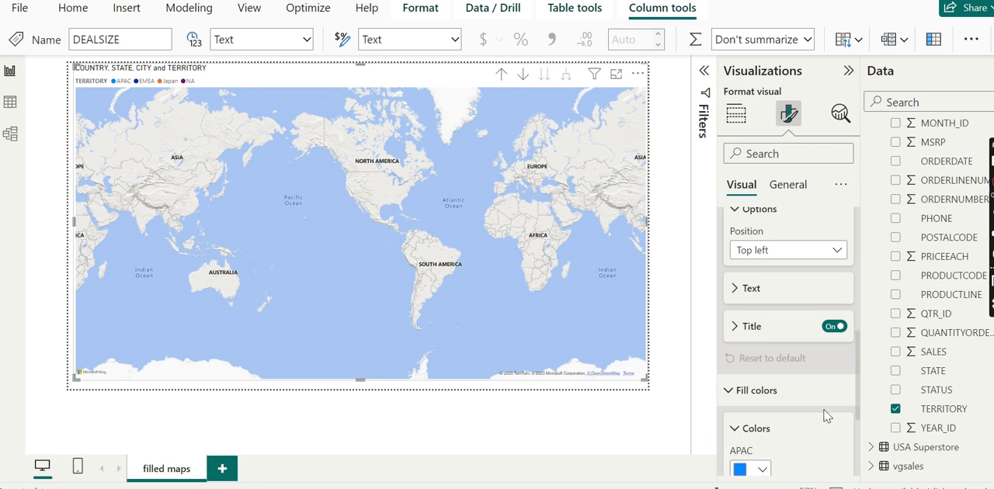
{"action": "left_click_drag", "start_coordinate": [858, 409], "coordinate": [859, 262]}
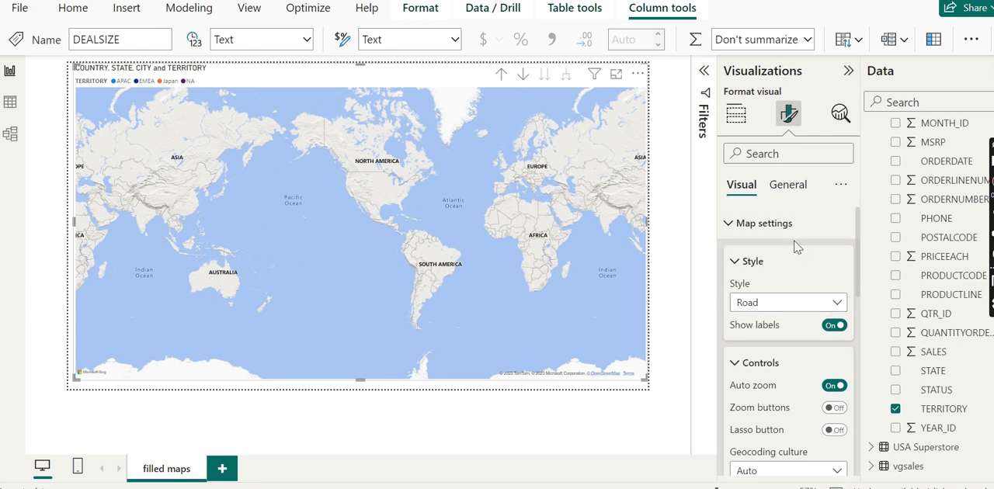
Open conditional formatting for the background color in the map's general effects settings.
{"action": "left_click", "coordinate": [788, 187]}
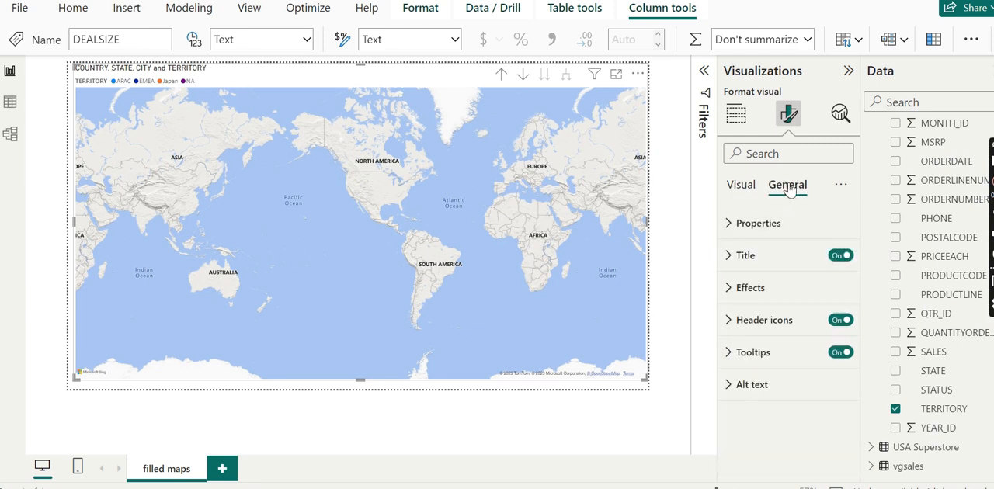
{"action": "left_click", "coordinate": [754, 225]}
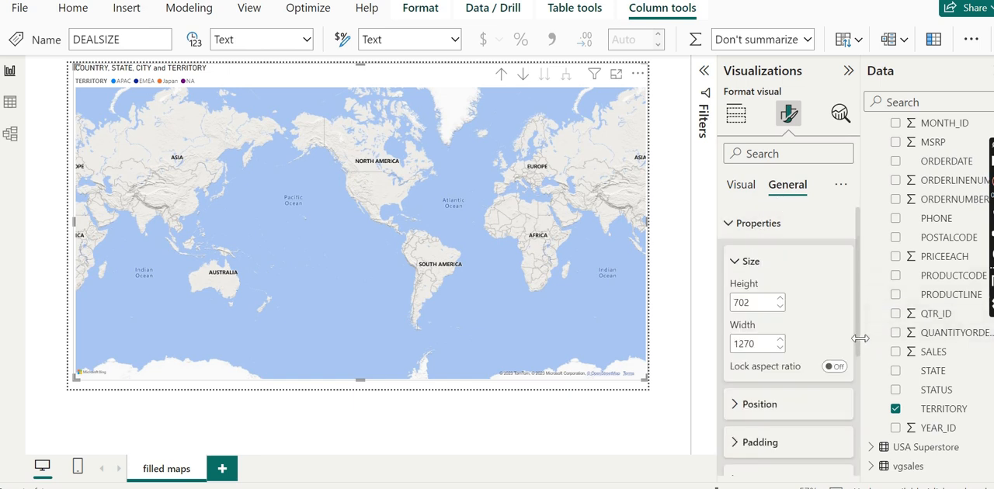
{"action": "left_click_drag", "start_coordinate": [861, 342], "coordinate": [876, 484]}
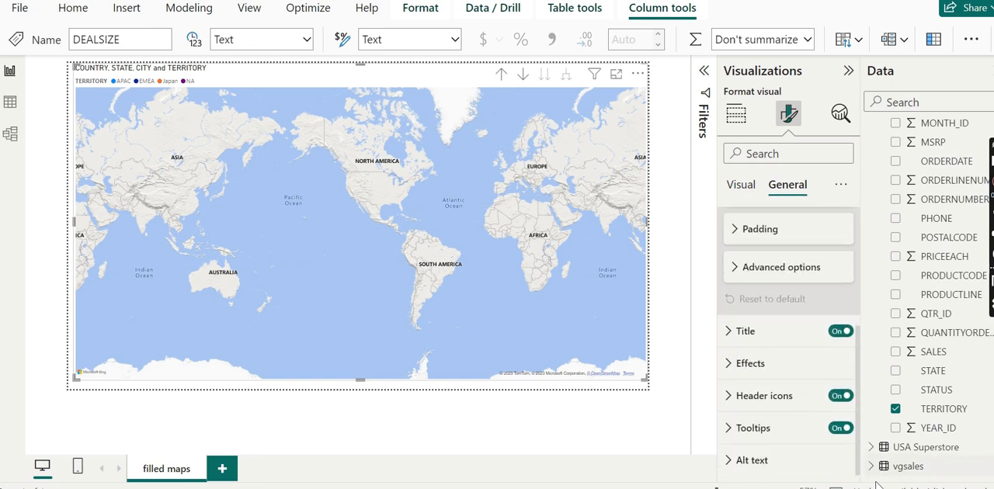
{"action": "left_click", "coordinate": [768, 365]}
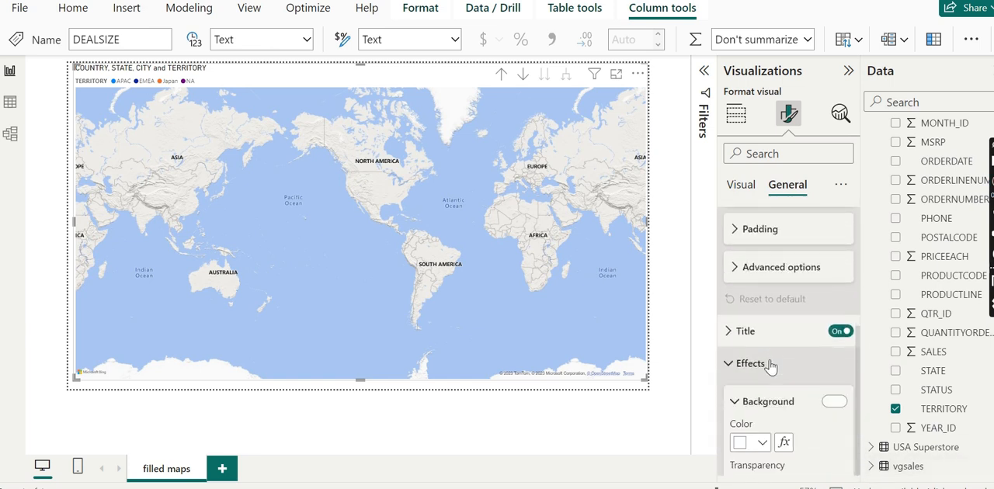
{"action": "left_click", "coordinate": [783, 442]}
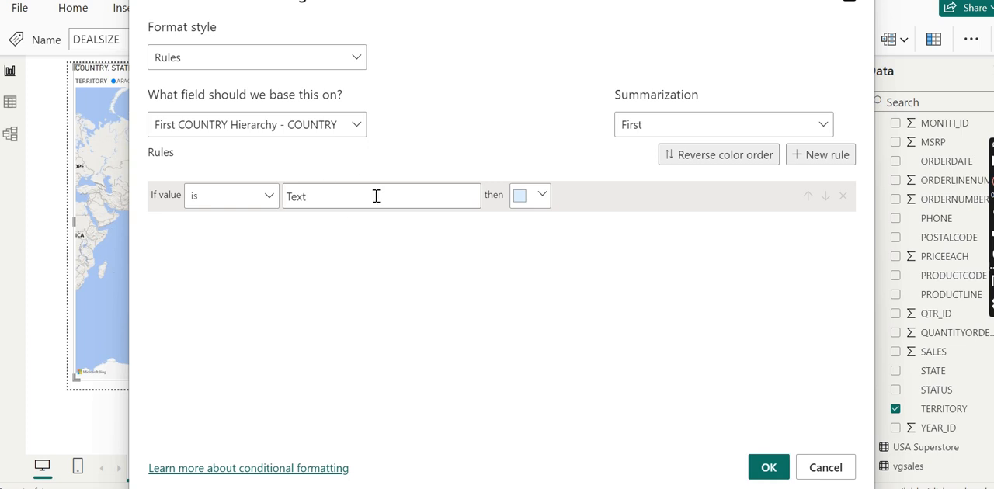
Set the format style to Gradient and base it on the SALES field of the ToySales table.
{"action": "left_click", "coordinate": [341, 68]}
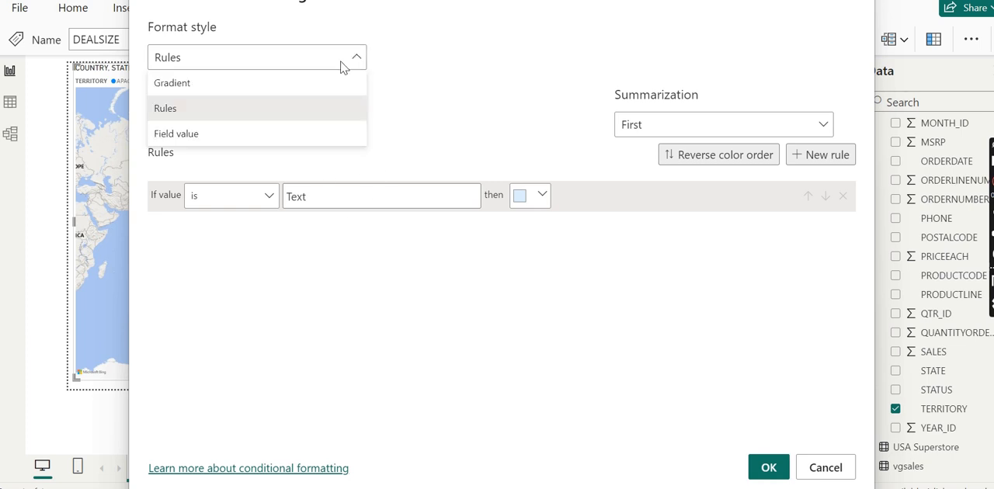
{"action": "left_click", "coordinate": [264, 86]}
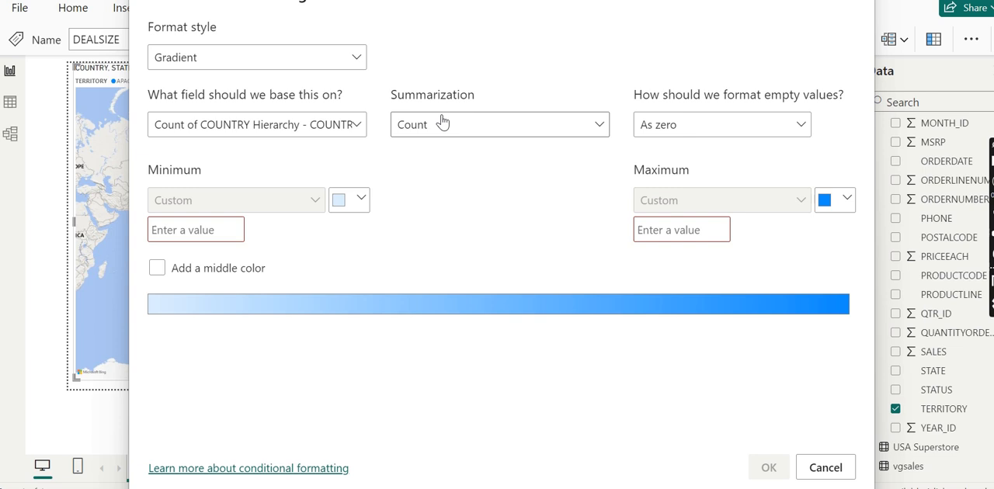
{"action": "left_click", "coordinate": [351, 129]}
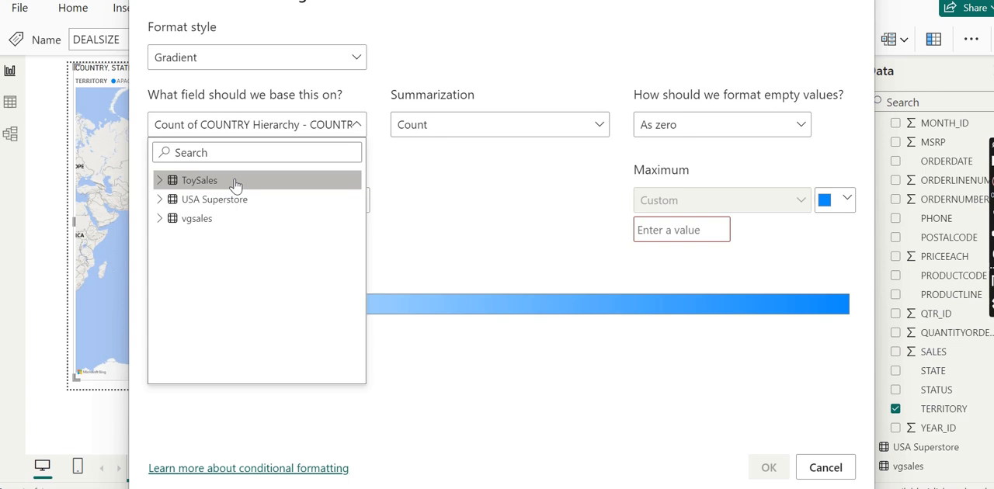
{"action": "left_click", "coordinate": [160, 181]}
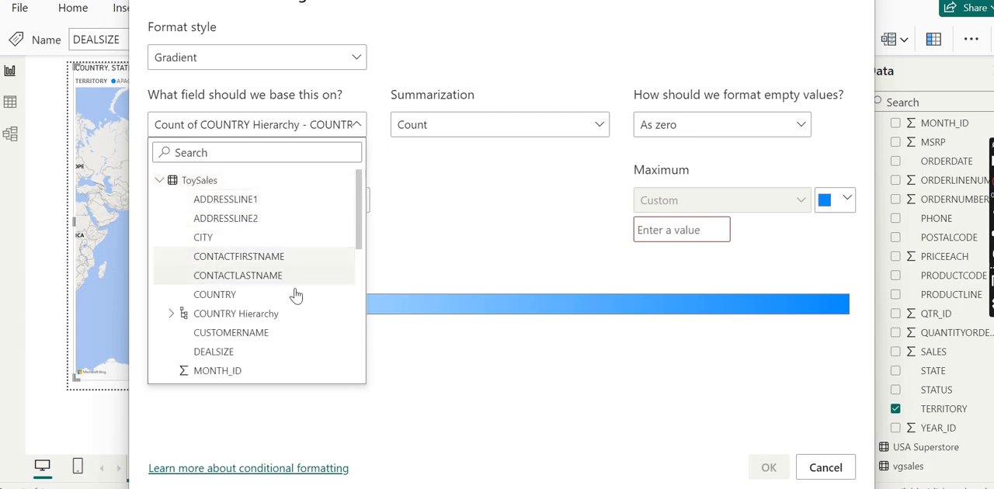
{"action": "scroll", "coordinate": [360, 266], "scroll_direction": "down", "scroll_amount": 5}
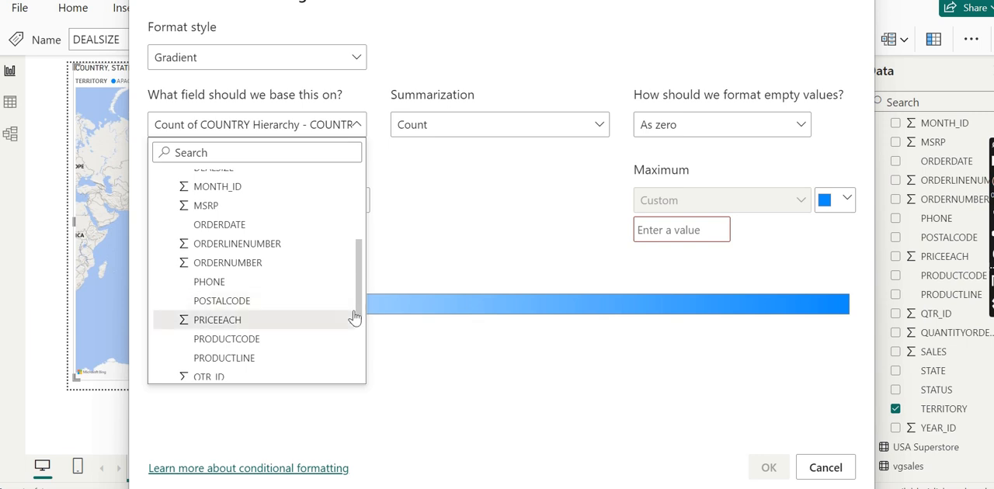
{"action": "scroll", "coordinate": [359, 332], "scroll_direction": "down", "scroll_amount": 3}
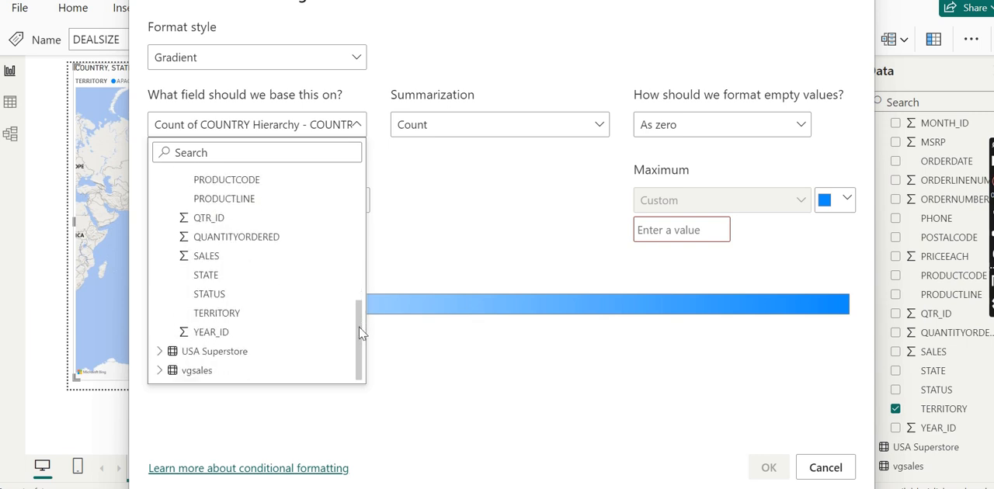
{"action": "left_click", "coordinate": [184, 260]}
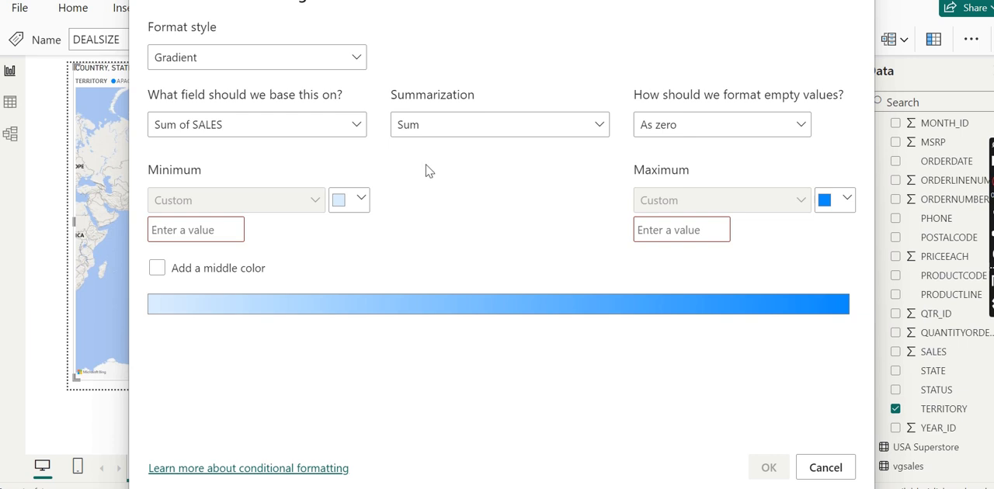
Set the gradient's minimum color to the custom red #E01414.
{"action": "left_click", "coordinate": [342, 204]}
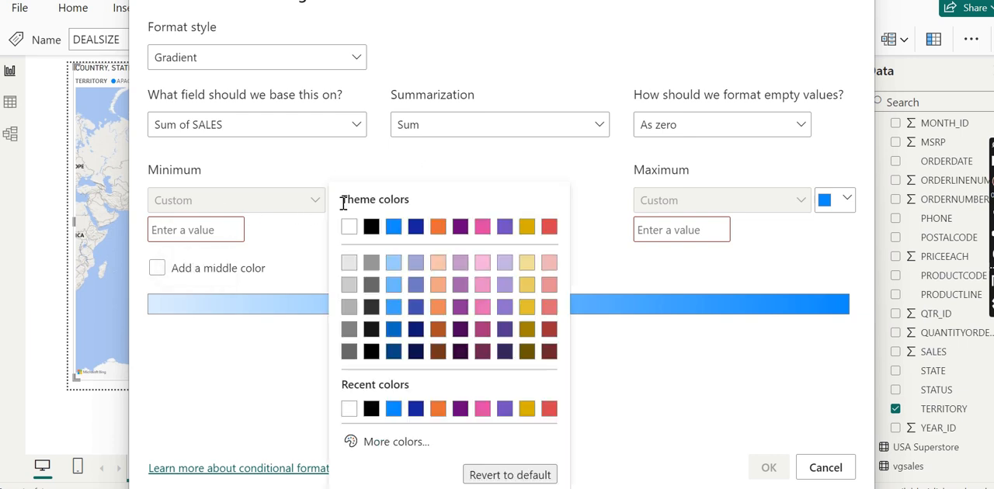
{"action": "left_click", "coordinate": [398, 442]}
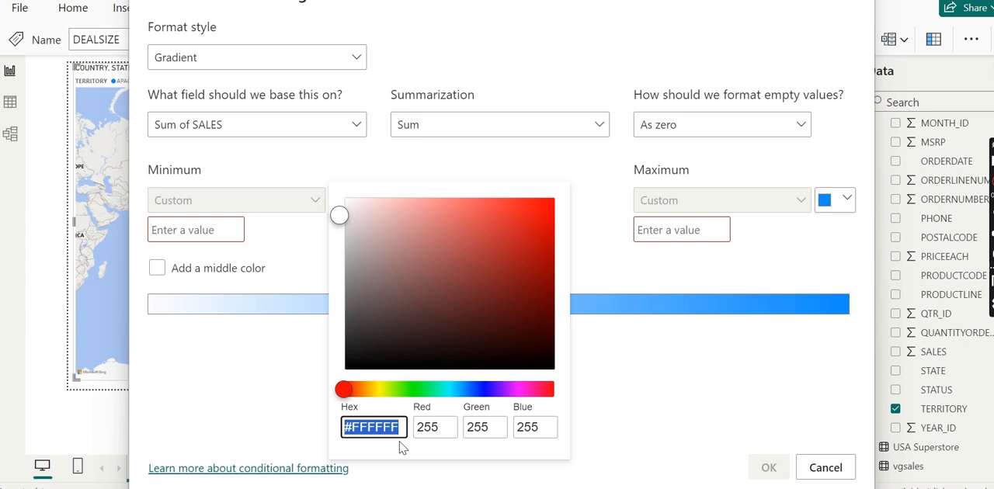
{"action": "left_click", "coordinate": [531, 219]}
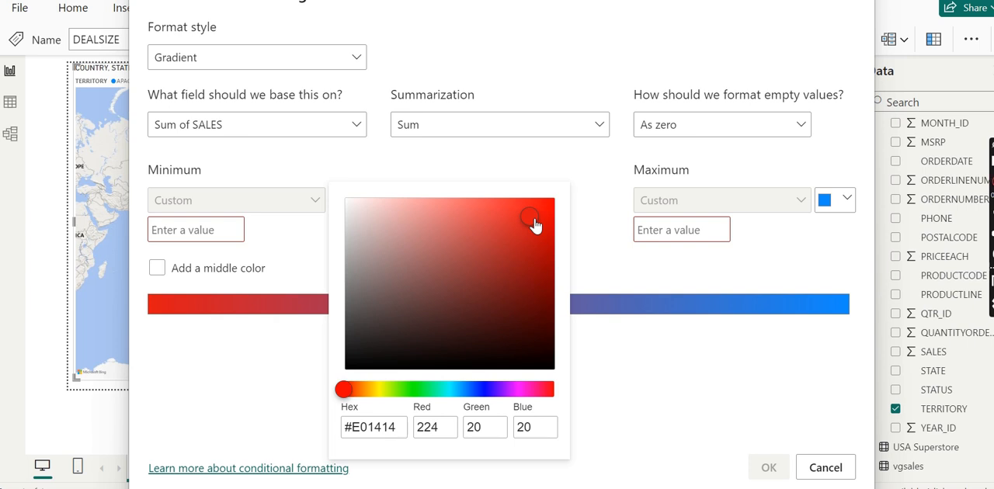
{"action": "left_click", "coordinate": [651, 374]}
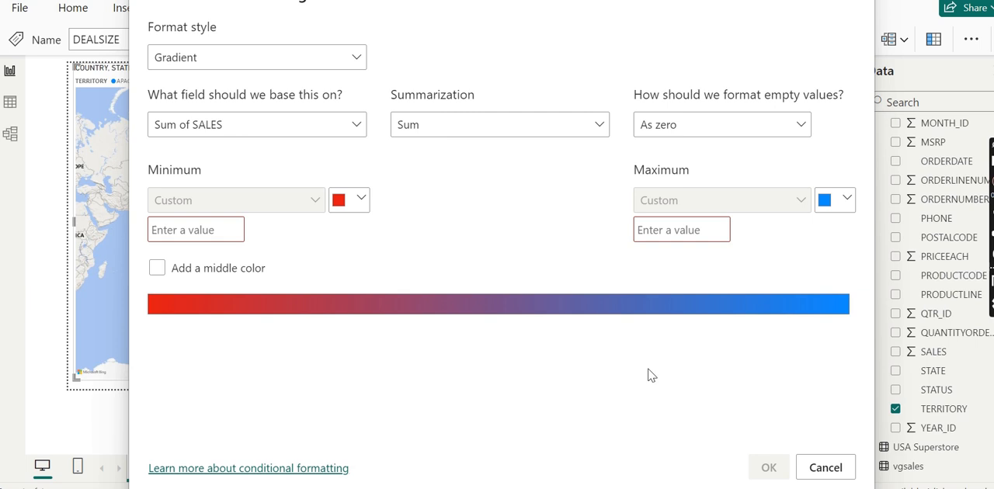
Set the gradient's maximum color to the custom green #1BE52C.
{"action": "left_click", "coordinate": [848, 200]}
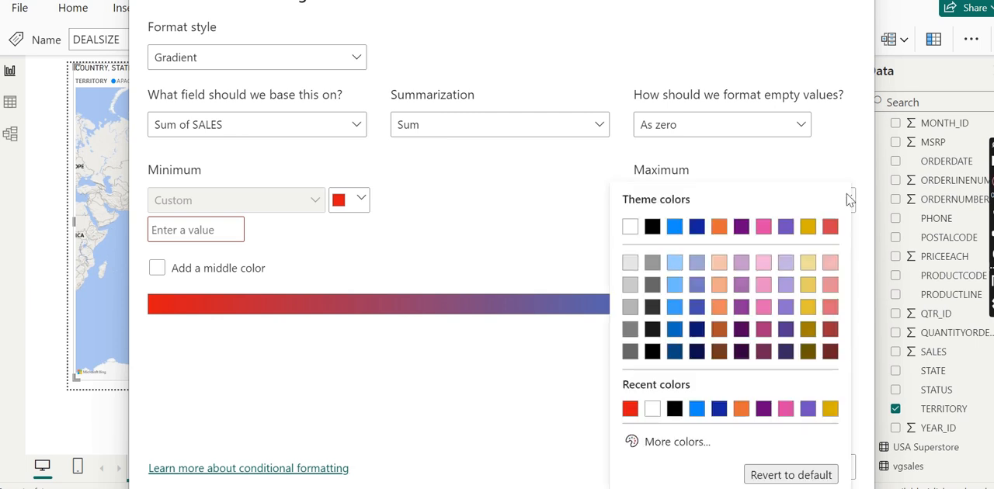
{"action": "left_click", "coordinate": [672, 446]}
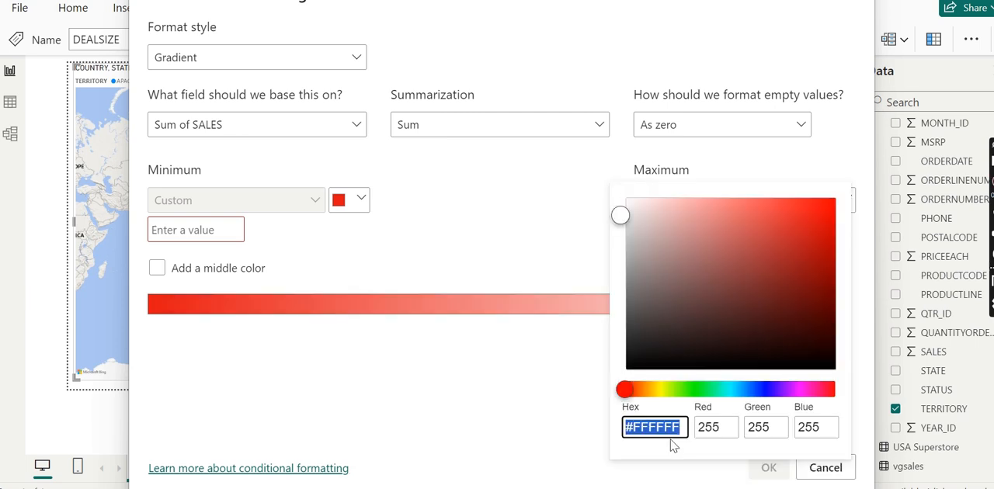
{"action": "left_click", "coordinate": [699, 392]}
{"action": "left_click", "coordinate": [805, 214]}
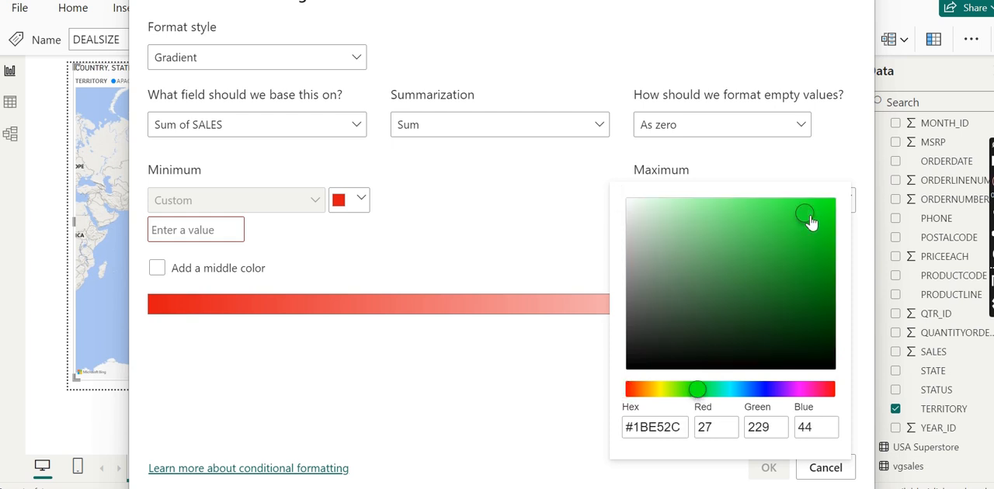
{"action": "left_click", "coordinate": [455, 426]}
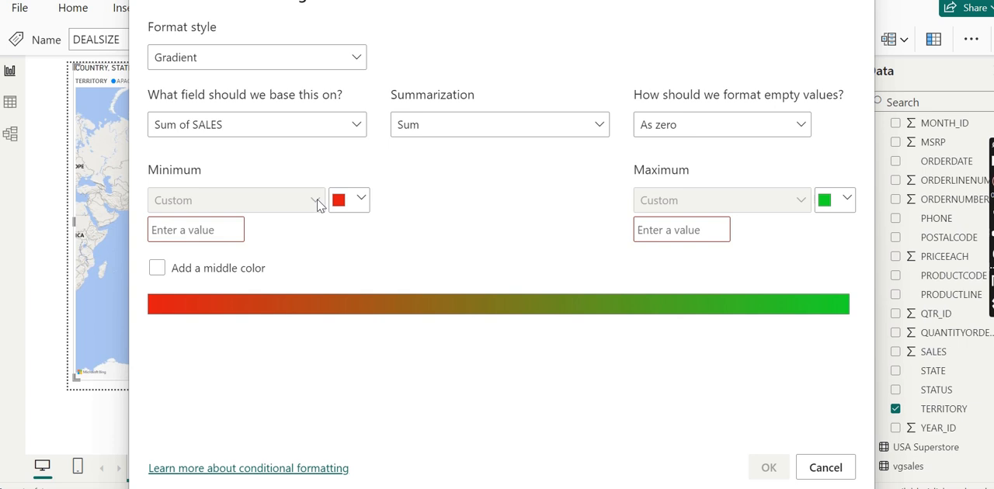
Set empty values to be formatted with a specific color.
{"action": "left_click", "coordinate": [802, 129]}
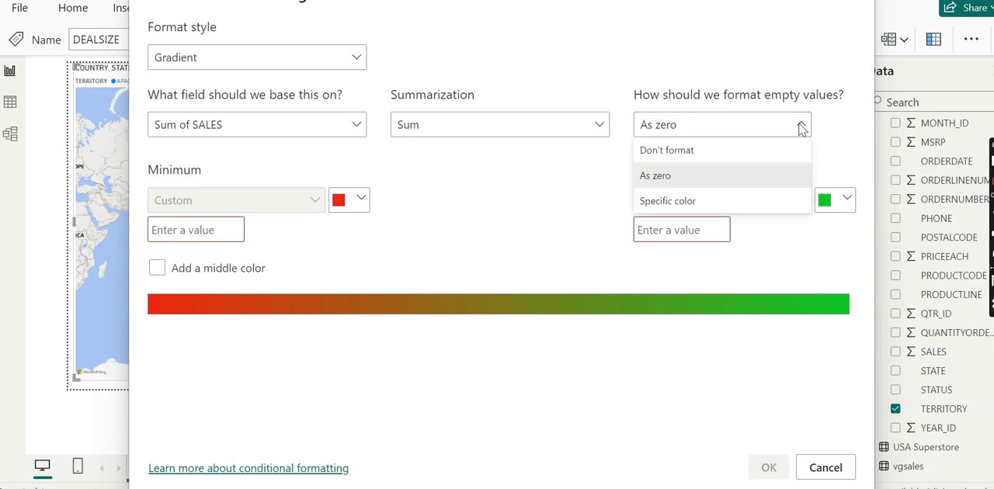
{"action": "left_click", "coordinate": [682, 202]}
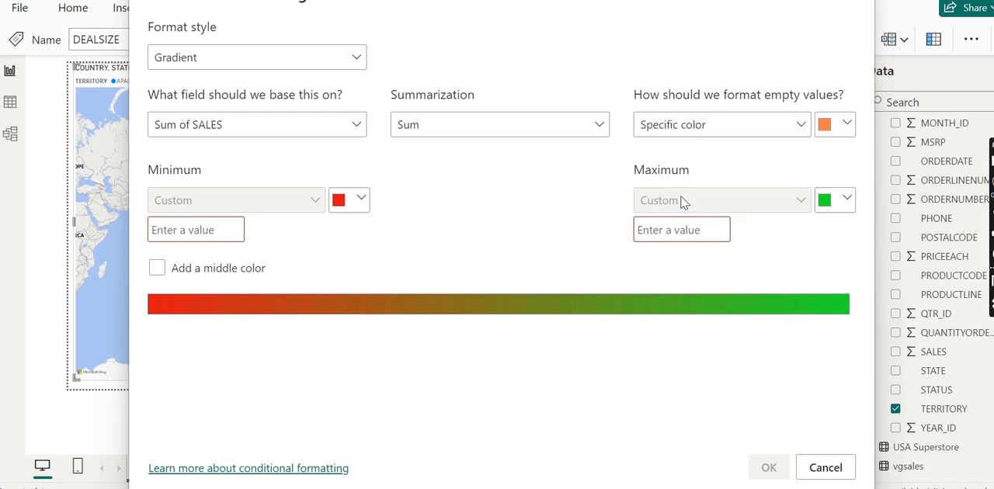
Try the other empty-value options for the gradient and set empty values to be formatted as zero.
{"action": "left_click", "coordinate": [793, 126]}
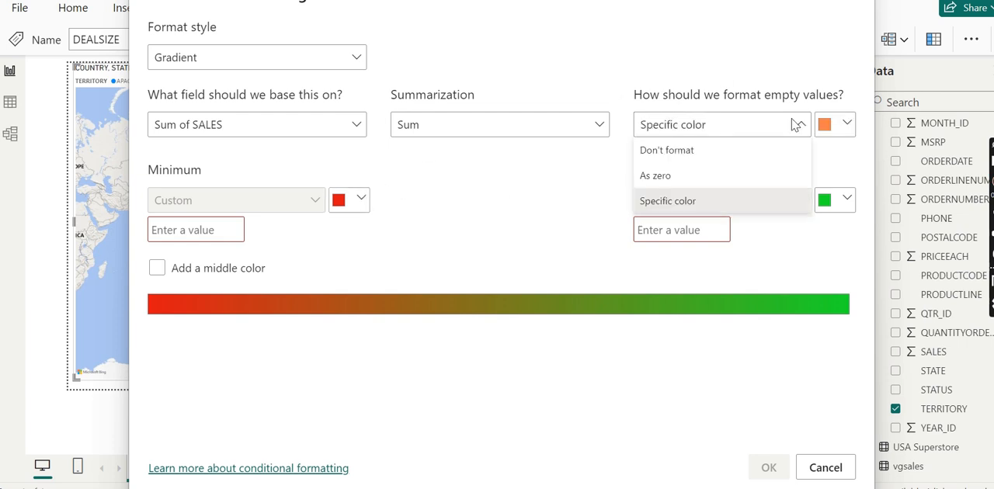
{"action": "left_click", "coordinate": [676, 178]}
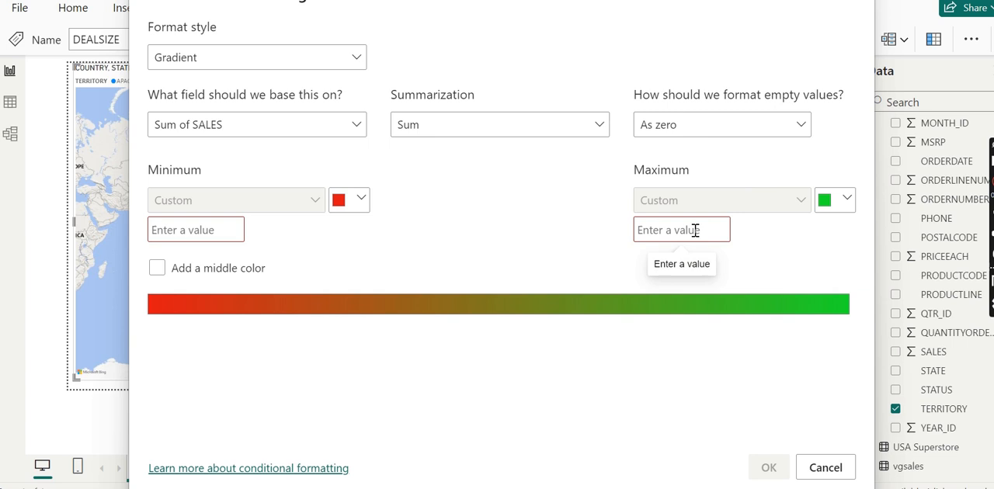
{"action": "left_click", "coordinate": [783, 134]}
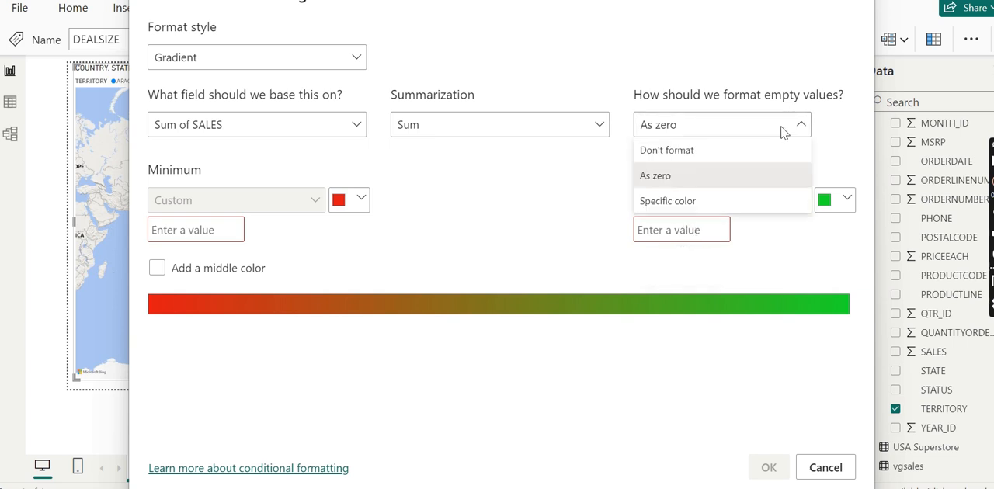
{"action": "left_click", "coordinate": [695, 151]}
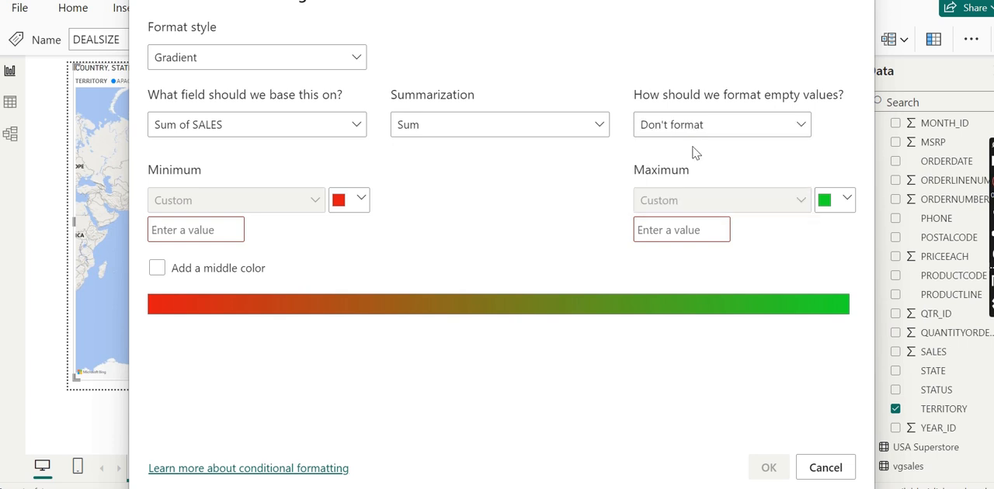
{"action": "left_click", "coordinate": [782, 122]}
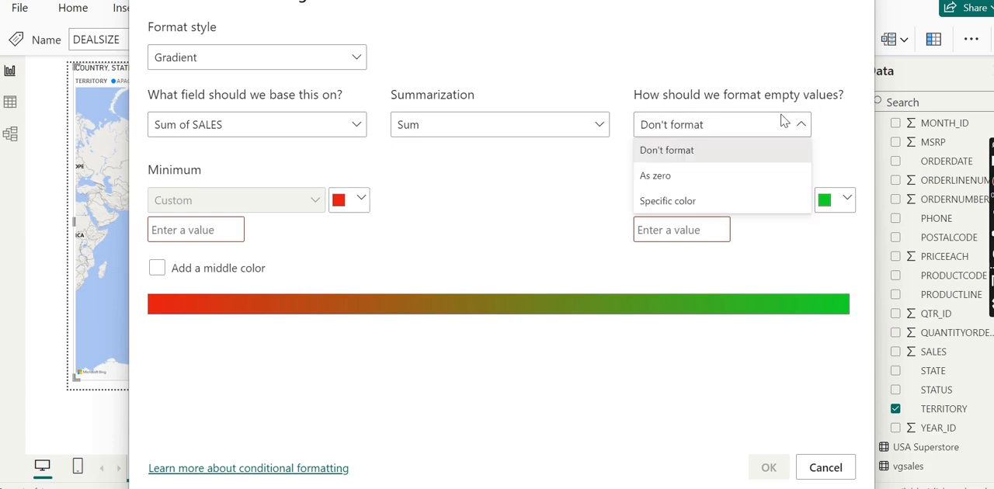
{"action": "left_click", "coordinate": [685, 203]}
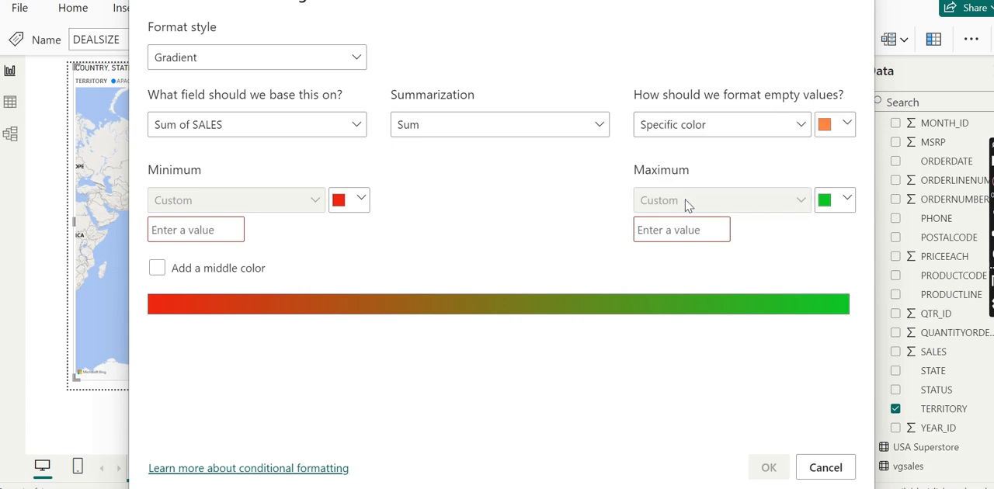
{"action": "left_click", "coordinate": [804, 125]}
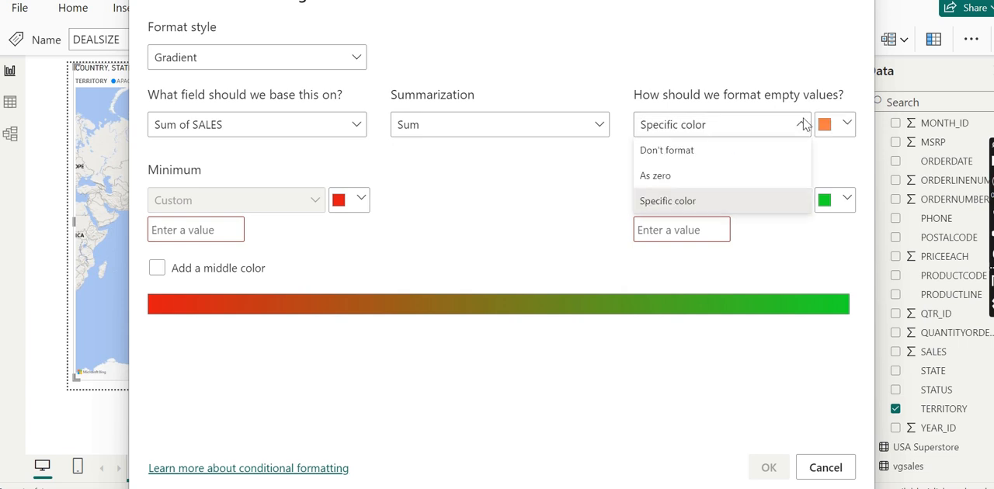
{"action": "left_click", "coordinate": [674, 182]}
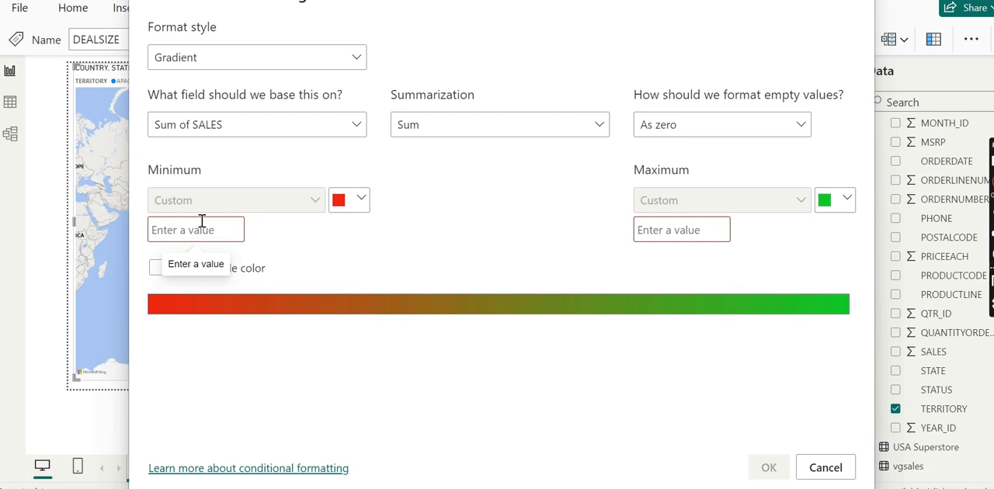
Try Average as the summarization of the SALES field and restore Sum.
{"action": "left_click", "coordinate": [577, 124]}
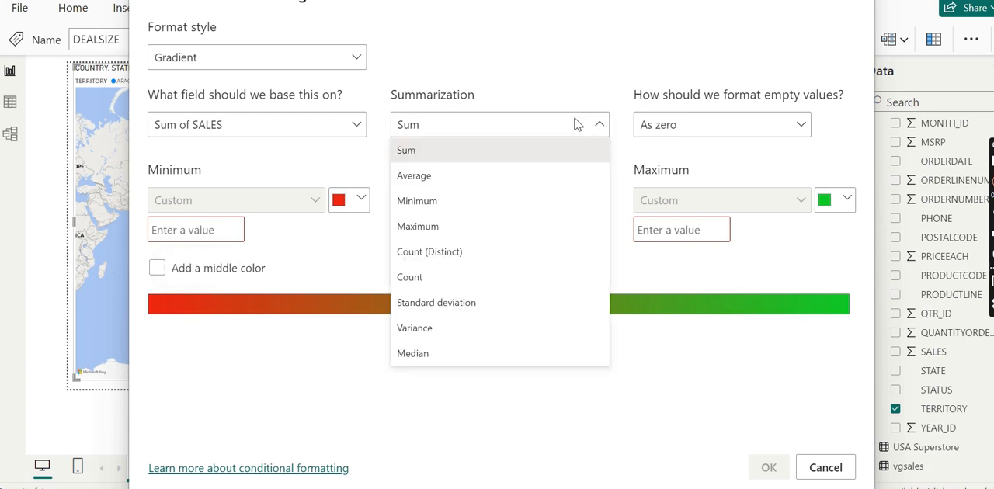
{"action": "left_click", "coordinate": [454, 177]}
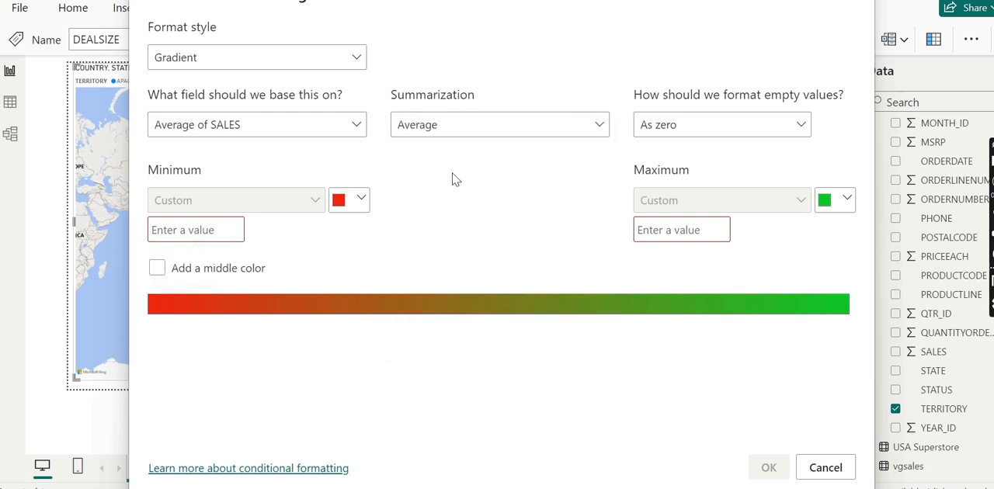
{"action": "left_click", "coordinate": [578, 122]}
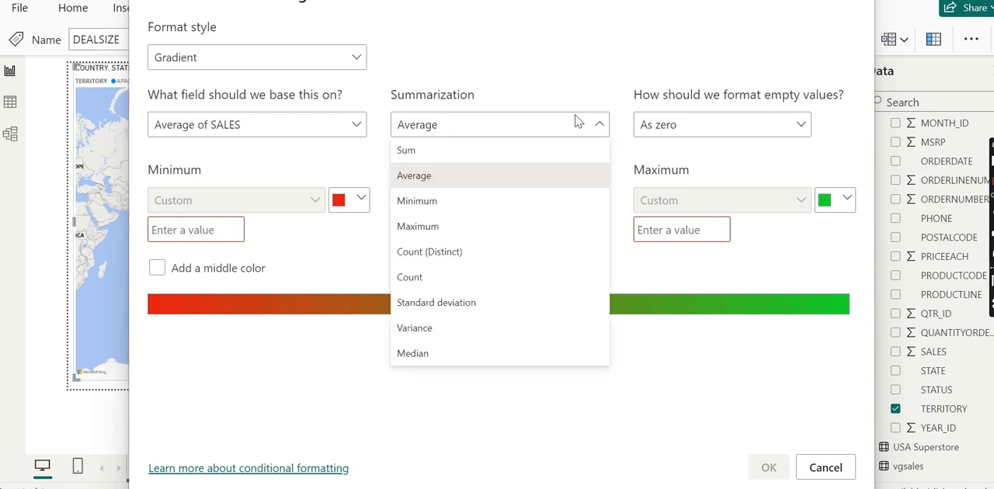
{"action": "left_click", "coordinate": [469, 155]}
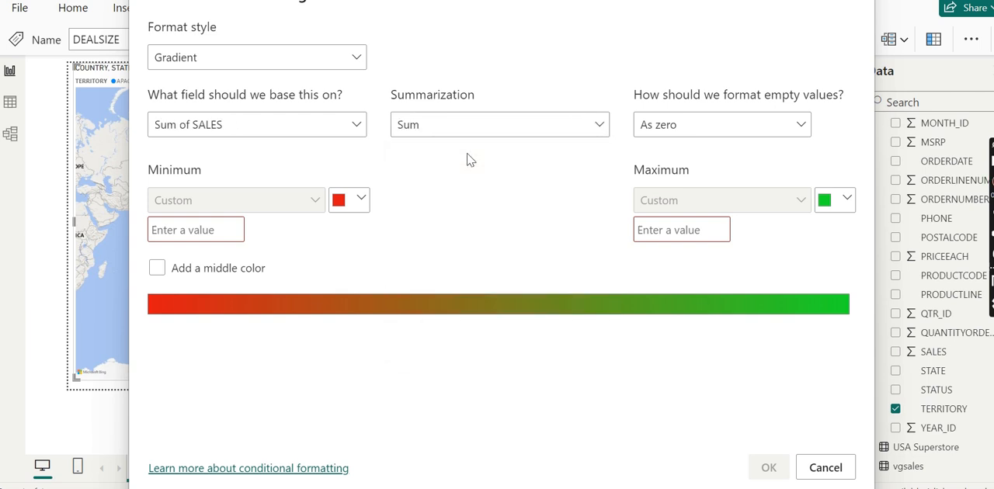
Set the gradient's minimum value to 1 and its maximum to a large round number, and apply the conditional formatting.
{"action": "left_click", "coordinate": [181, 228]}
{"action": "type", "text": "1"}
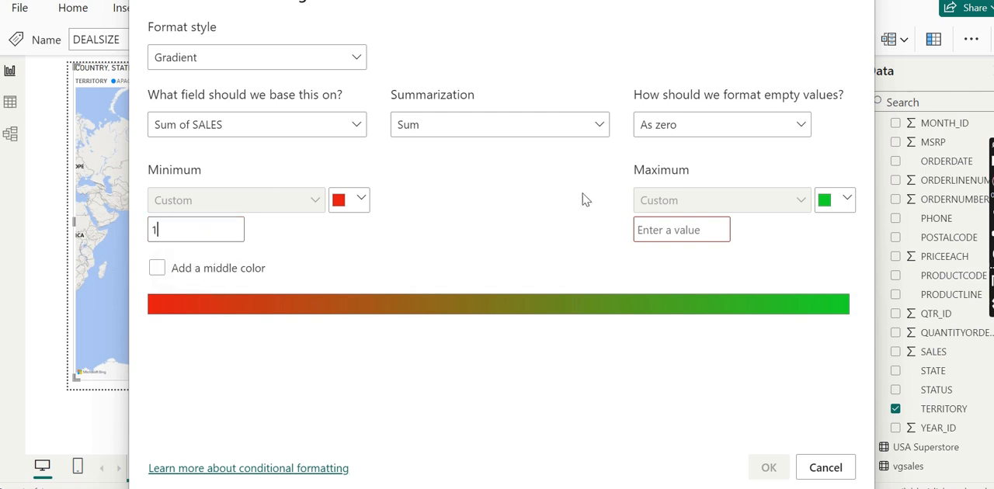
{"action": "left_click", "coordinate": [651, 228]}
{"action": "type", "text": "10000"}
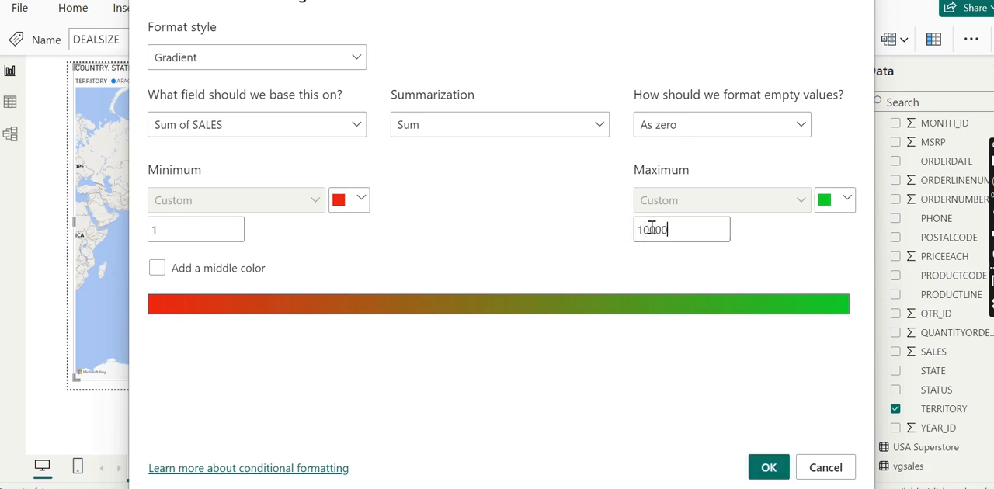
{"action": "type", "text": "00000"}
{"action": "left_click", "coordinate": [769, 469]}
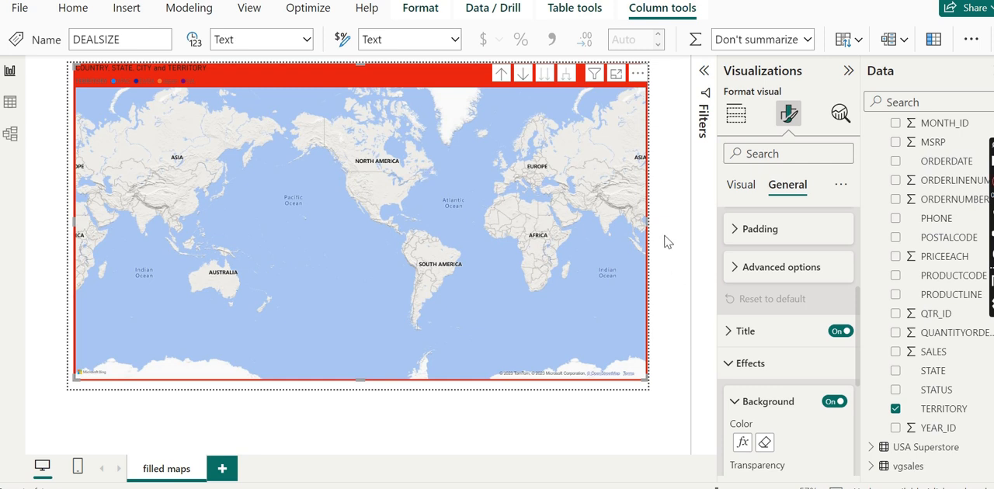
Return to the map's build settings and drill the location hierarchy up to the COUNTRY level.
{"action": "left_click", "coordinate": [736, 116]}
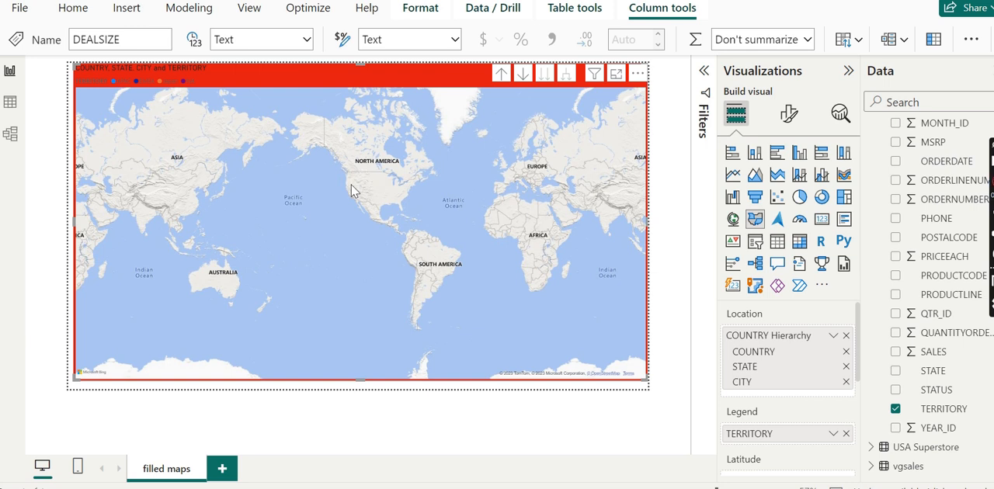
{"action": "left_click", "coordinate": [501, 75]}
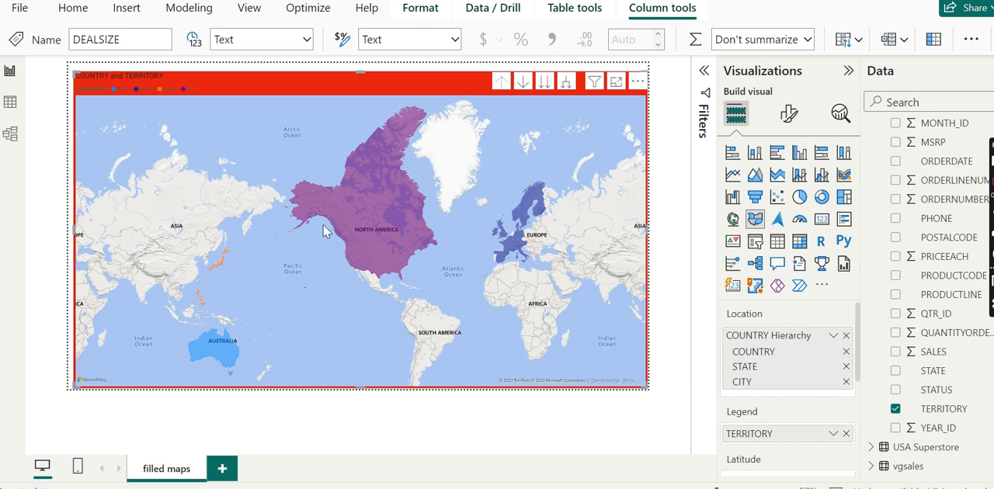
{"action": "mouse_move", "coordinate": [344, 227]}
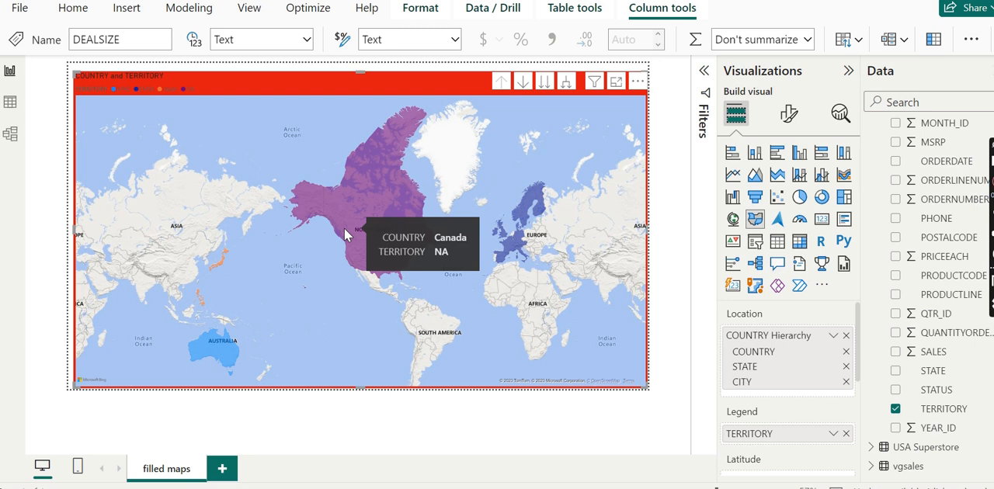
Replace the COUNTRY Hierarchy in the map's Location with the STATE field.
{"action": "left_click", "coordinate": [846, 336]}
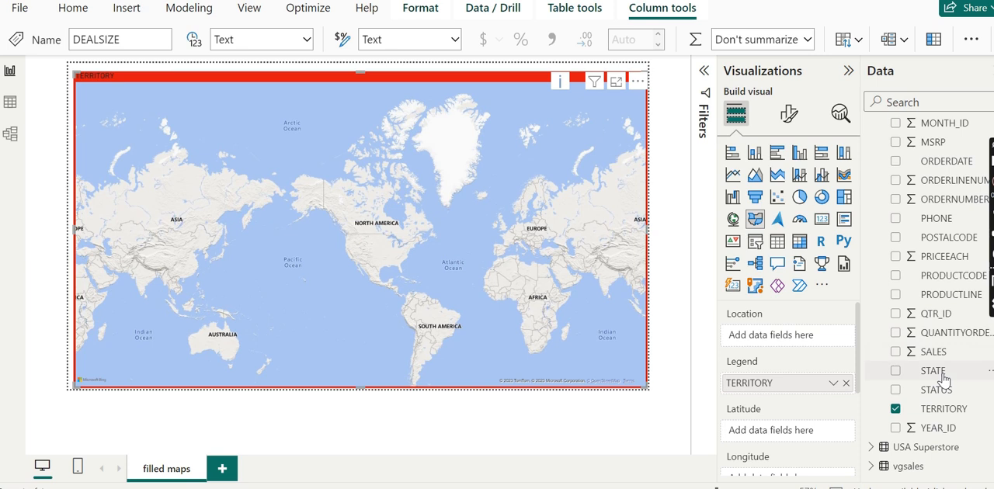
{"action": "left_click_drag", "start_coordinate": [938, 372], "coordinate": [770, 335]}
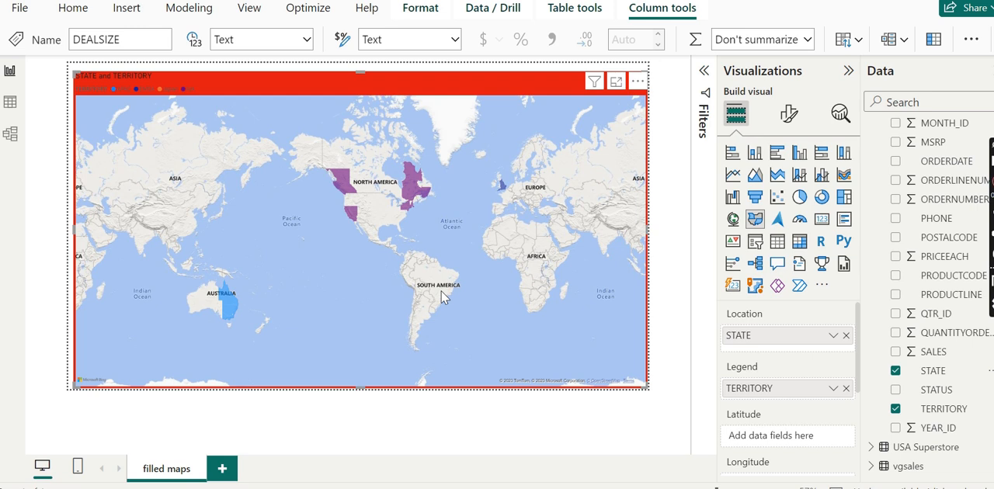
Inspect the state tooltips on the map, view the map in focus mode, and return to the report.
{"action": "mouse_move", "coordinate": [229, 302]}
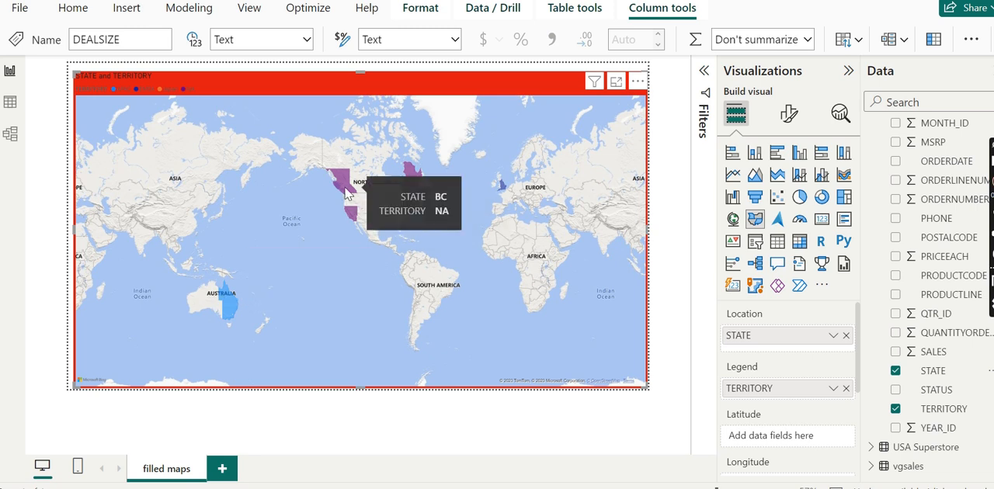
{"action": "mouse_move", "coordinate": [405, 192]}
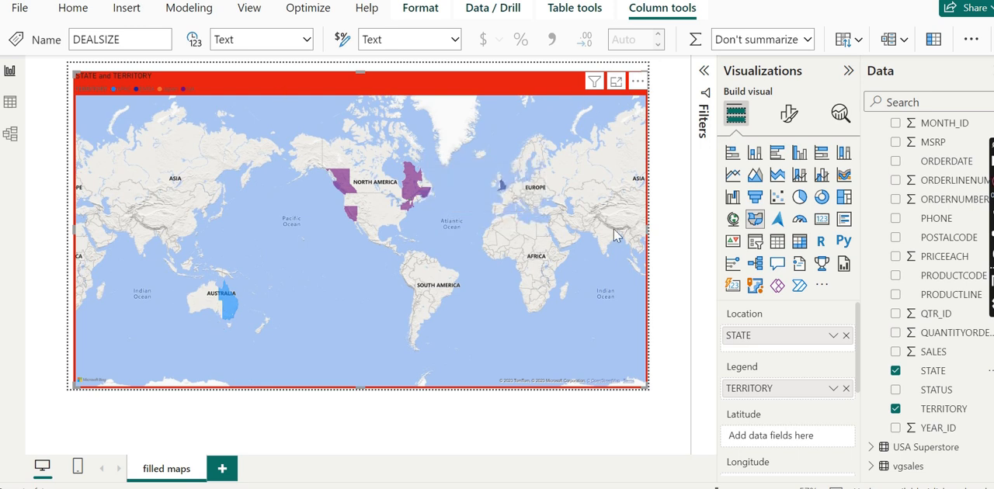
{"action": "left_click", "coordinate": [617, 82]}
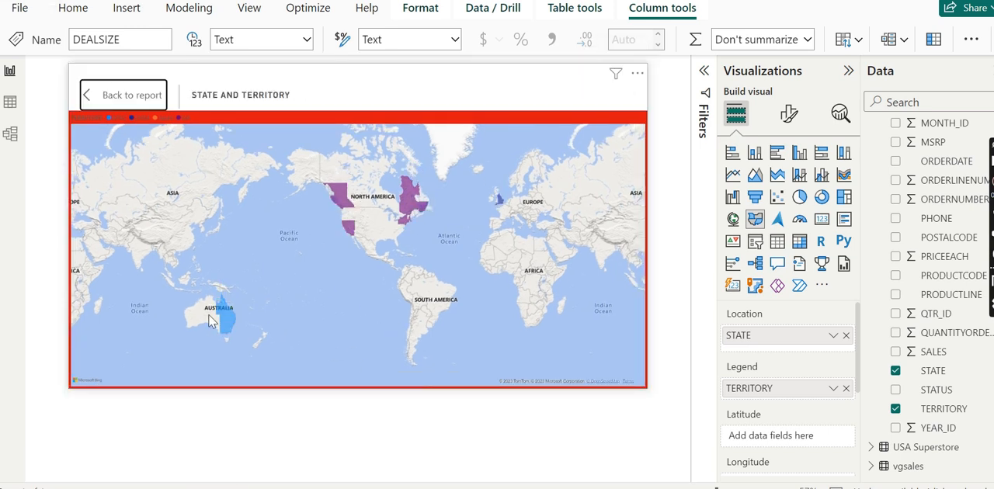
{"action": "left_click", "coordinate": [130, 95]}
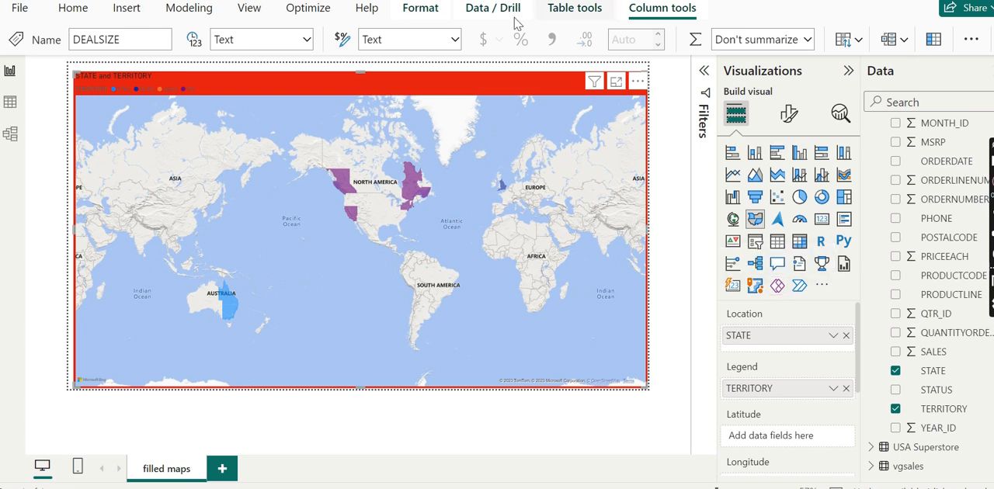
{"action": "mouse_move", "coordinate": [418, 193]}
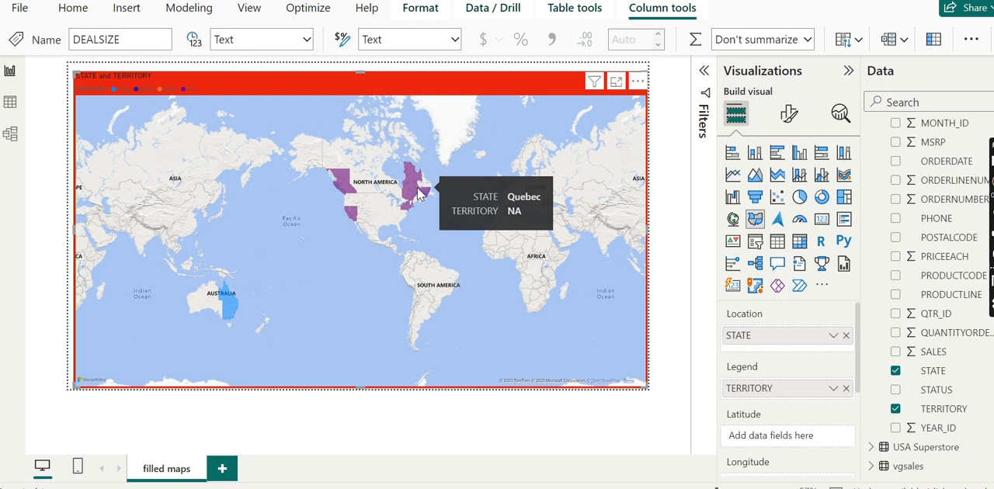
Examine the map's formatting options for fill colors, legend and map settings, including the color choices for APAC.
{"action": "left_click", "coordinate": [786, 115]}
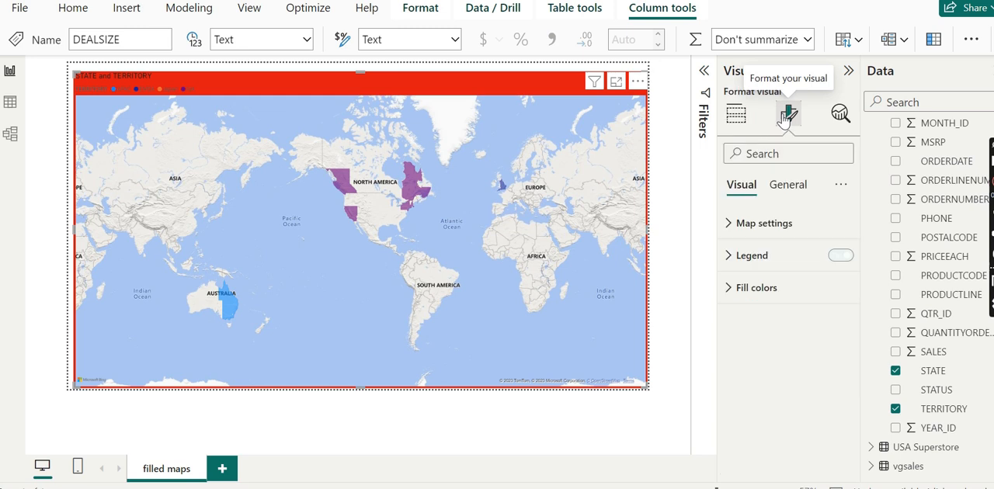
{"action": "left_click", "coordinate": [766, 299]}
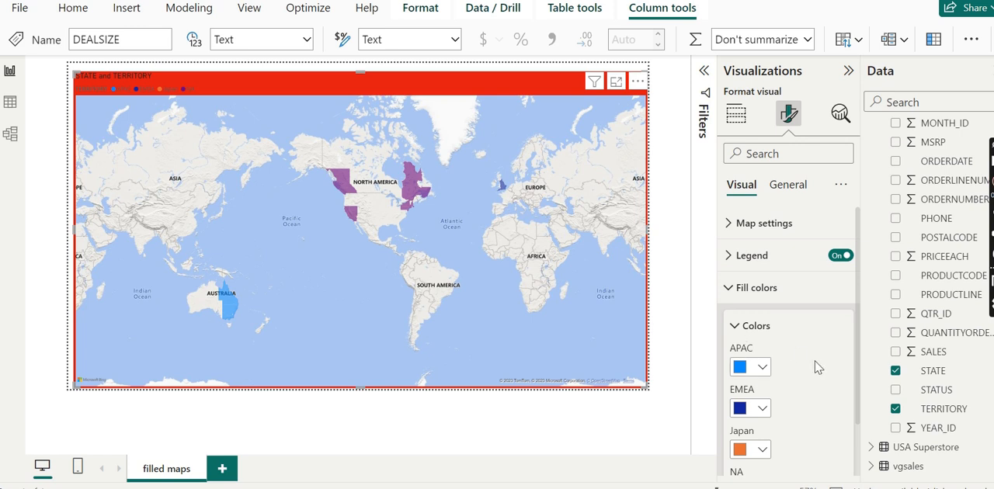
{"action": "left_click_drag", "start_coordinate": [860, 381], "coordinate": [856, 440]}
{"action": "scroll", "coordinate": [854, 435], "scroll_direction": "up", "scroll_amount": 2}
{"action": "left_click", "coordinate": [753, 254]}
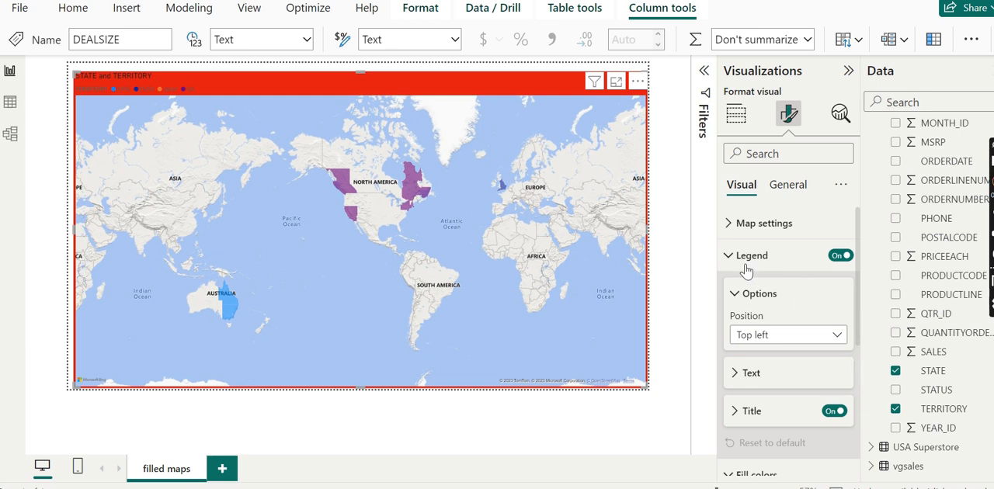
{"action": "left_click", "coordinate": [764, 224]}
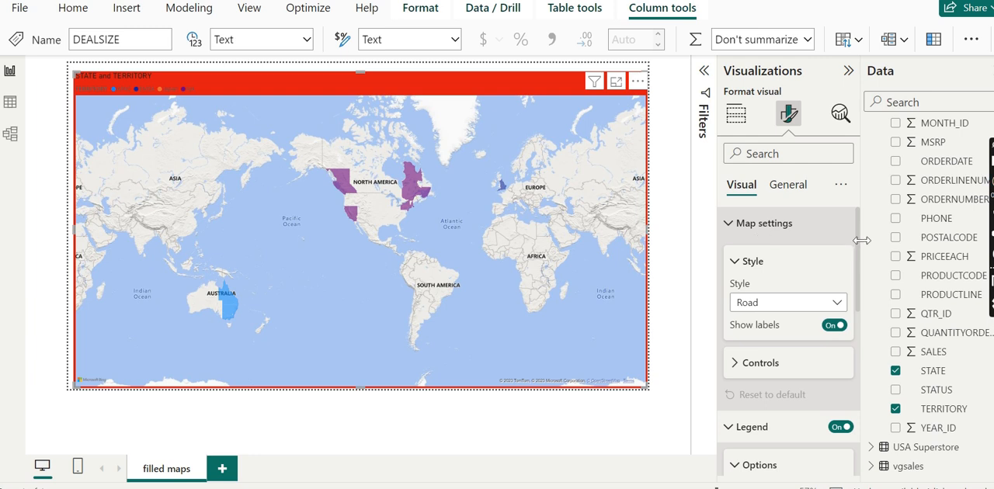
{"action": "left_click_drag", "start_coordinate": [860, 289], "coordinate": [854, 469]}
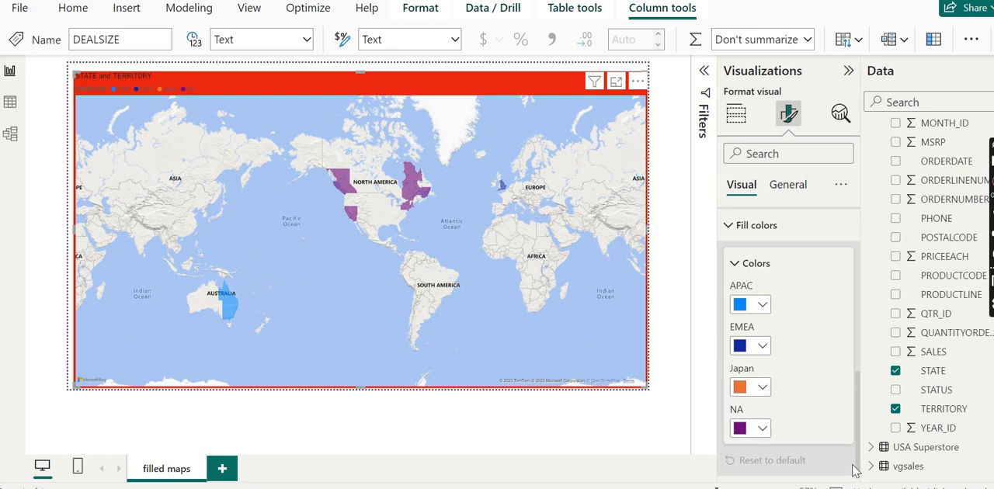
{"action": "left_click", "coordinate": [765, 309]}
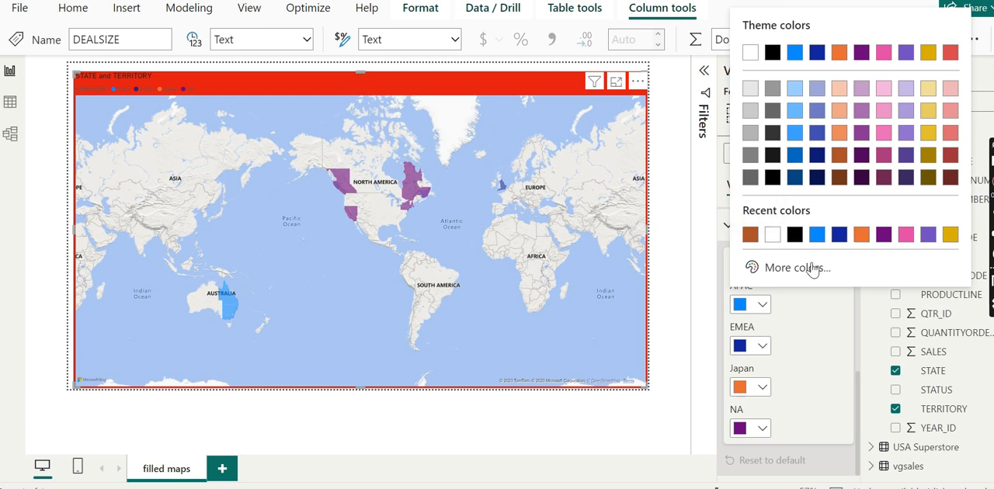
{"action": "left_click", "coordinate": [808, 340]}
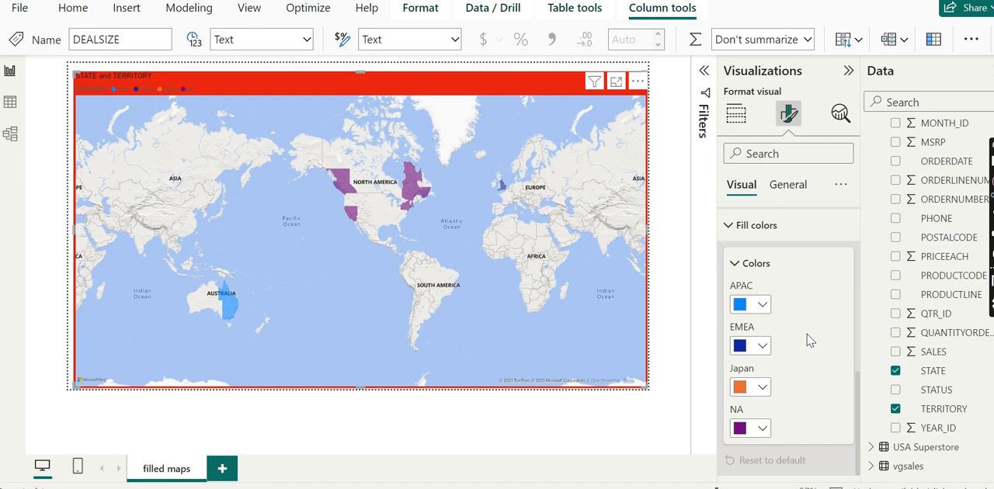
Return to the map's build settings and review its remaining field wells down to Tooltips and Drill through.
{"action": "left_click", "coordinate": [736, 117]}
{"action": "left_click", "coordinate": [735, 123]}
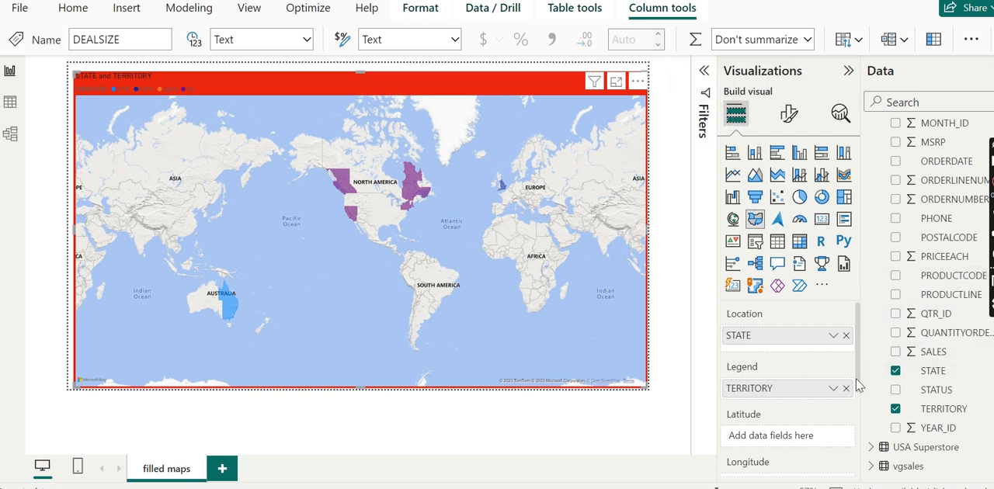
{"action": "left_click_drag", "start_coordinate": [855, 381], "coordinate": [852, 448]}
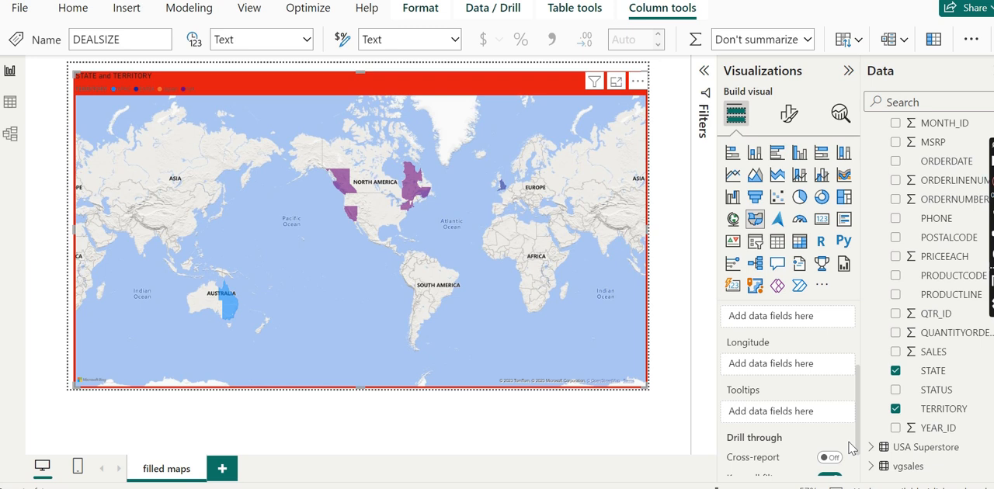
Add SALES to the map's Tooltips and inspect the tooltips of the highlighted states in North America.
{"action": "left_click_drag", "start_coordinate": [930, 359], "coordinate": [780, 418]}
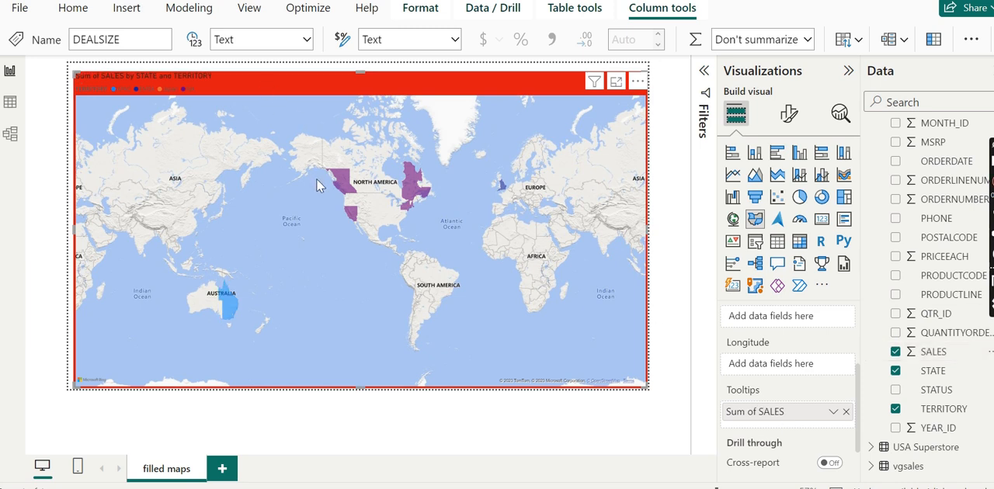
{"action": "mouse_move", "coordinate": [338, 189]}
{"action": "mouse_move", "coordinate": [342, 171]}
{"action": "mouse_move", "coordinate": [354, 218]}
Add QUANTITYORDERED to the map's Tooltips and check the tooltips of states in Australia and North America.
{"action": "left_click_drag", "start_coordinate": [920, 334], "coordinate": [771, 414]}
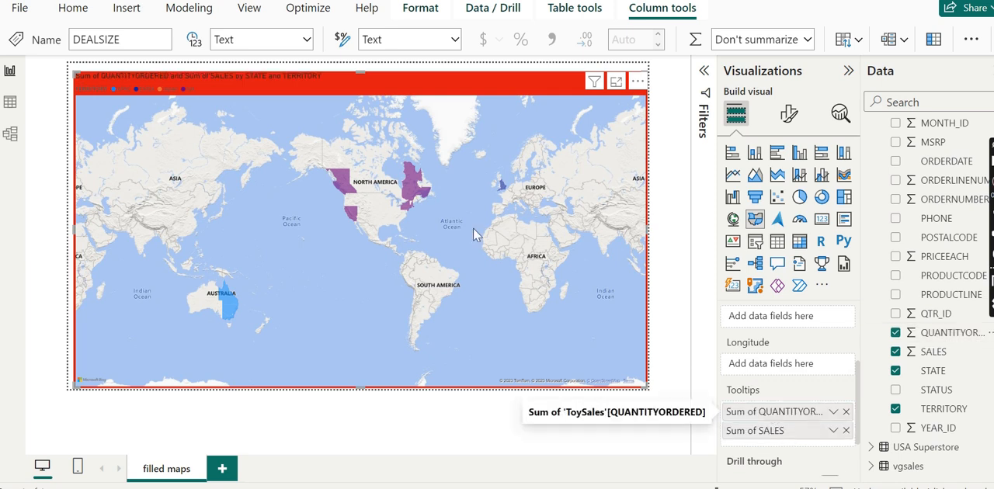
{"action": "mouse_move", "coordinate": [234, 304]}
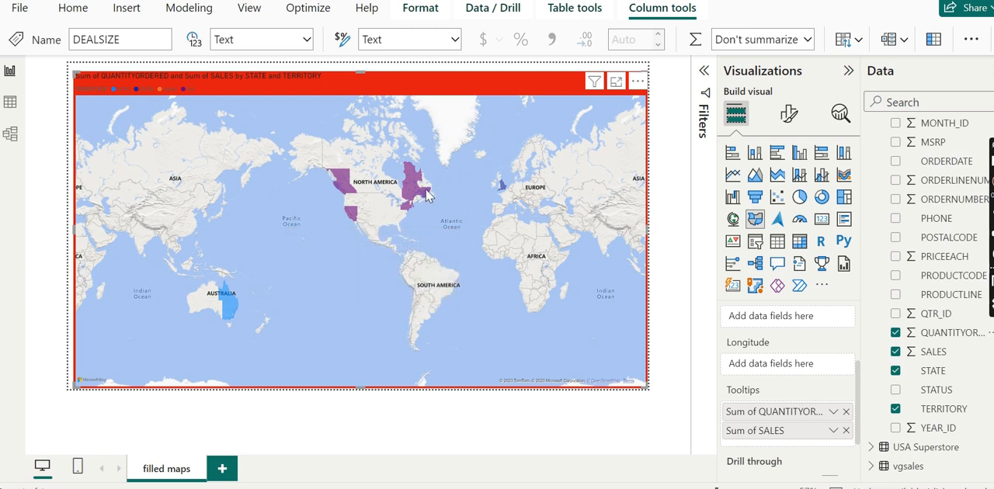
{"action": "mouse_move", "coordinate": [426, 197]}
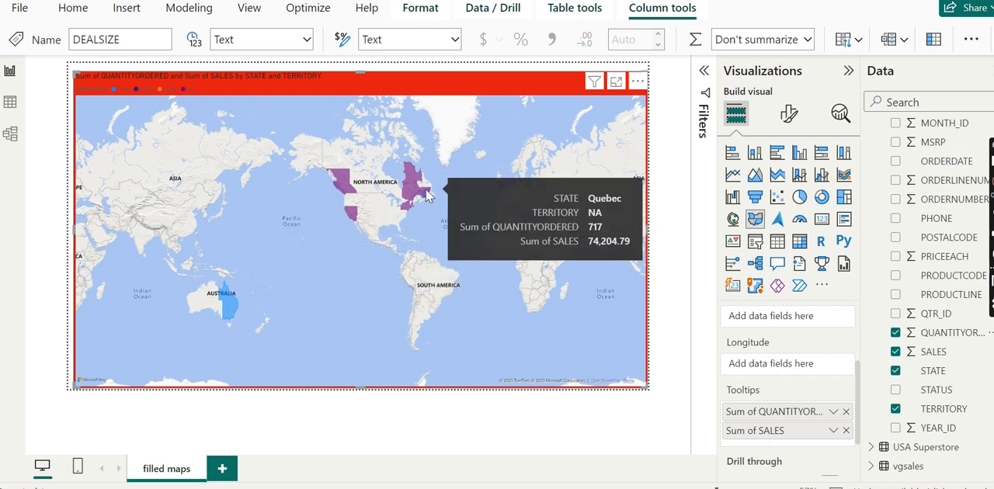
{"action": "mouse_move", "coordinate": [354, 192]}
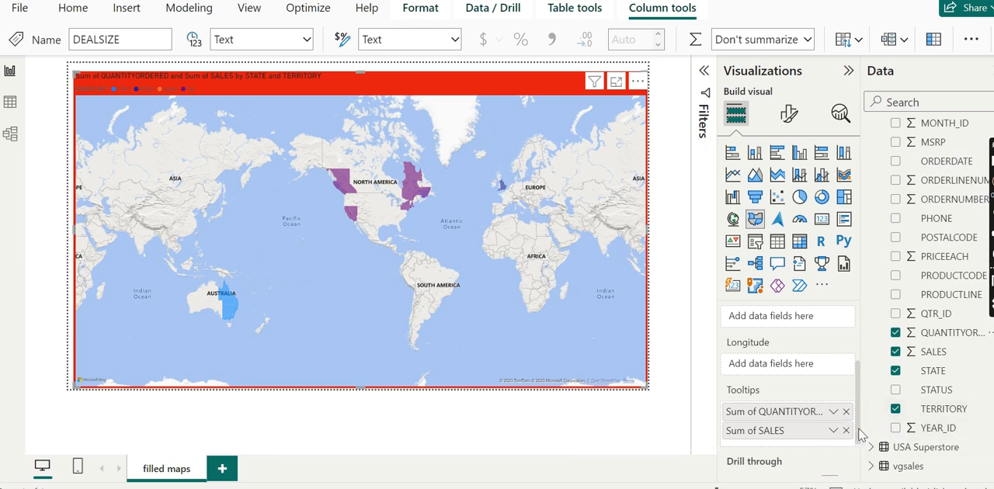
Review the map's remaining field wells, then examine its style, controls and legend formatting options.
{"action": "scroll", "coordinate": [861, 436], "scroll_direction": "down", "scroll_amount": 2}
{"action": "scroll", "coordinate": [862, 398], "scroll_direction": "up", "scroll_amount": 4}
{"action": "scroll", "coordinate": [862, 397], "scroll_direction": "up", "scroll_amount": 1}
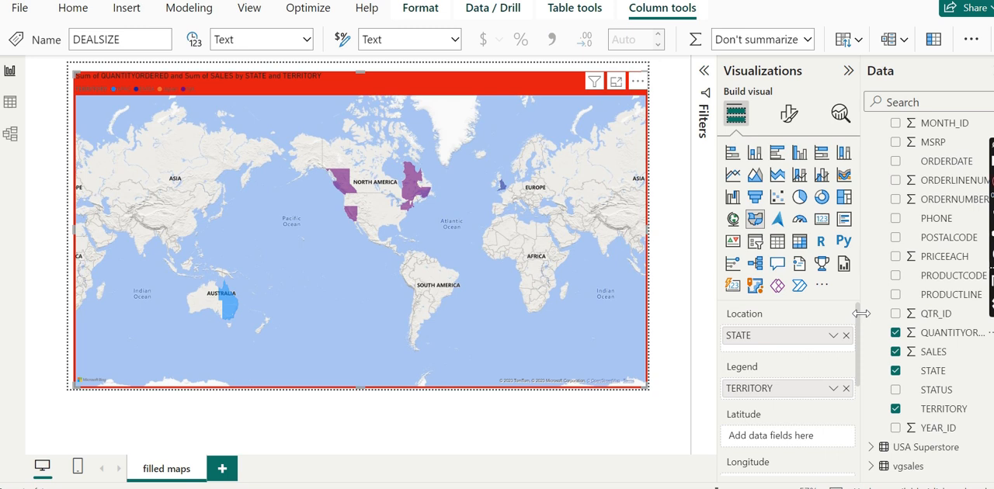
{"action": "left_click", "coordinate": [793, 113]}
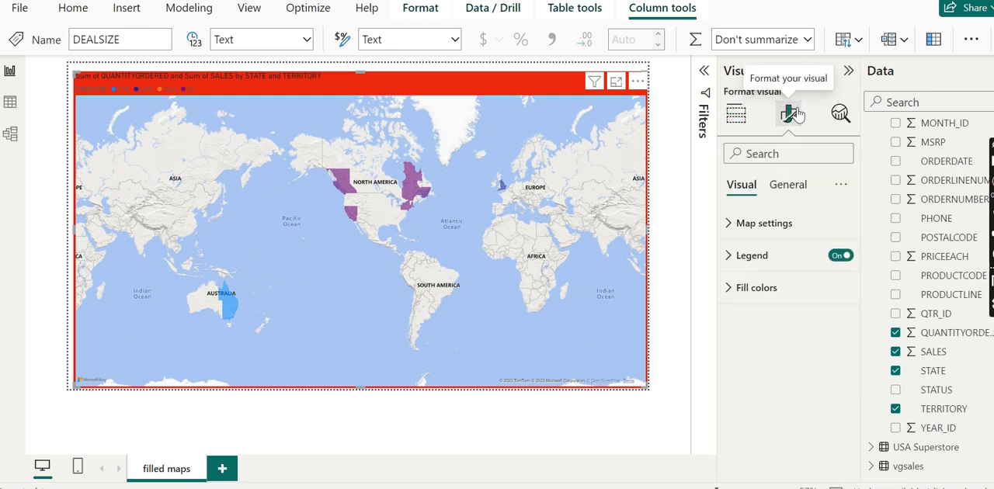
{"action": "left_click", "coordinate": [750, 226]}
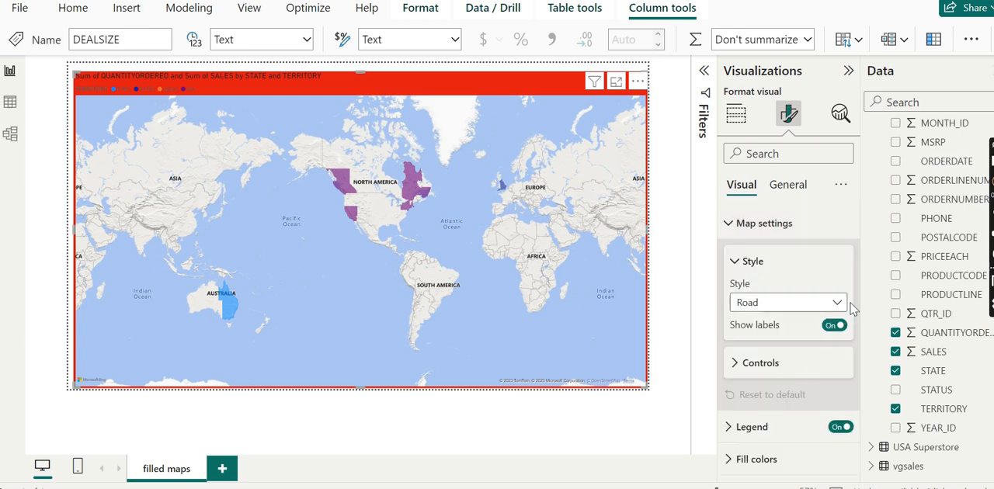
{"action": "left_click", "coordinate": [784, 370]}
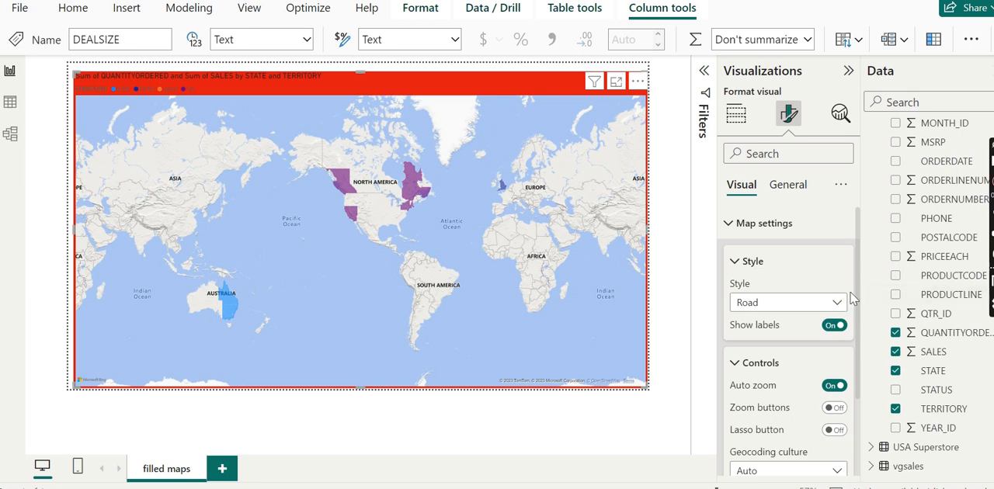
{"action": "scroll", "coordinate": [860, 292], "scroll_direction": "down", "scroll_amount": 3}
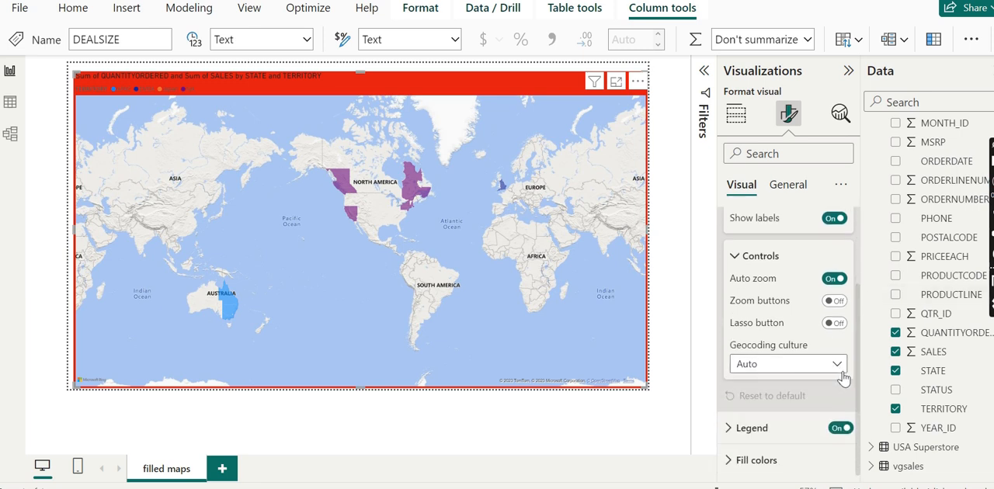
{"action": "left_click", "coordinate": [759, 430]}
{"action": "left_click_drag", "start_coordinate": [860, 355], "coordinate": [859, 424]}
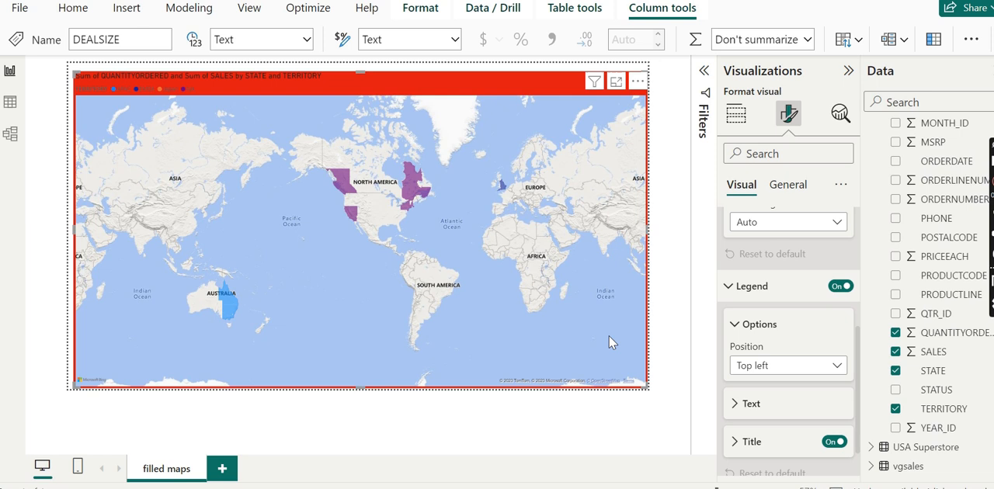
Set up conditional formatting for the legend text color with the Gradient style based on SALES from ToySales.
{"action": "left_click", "coordinate": [739, 405]}
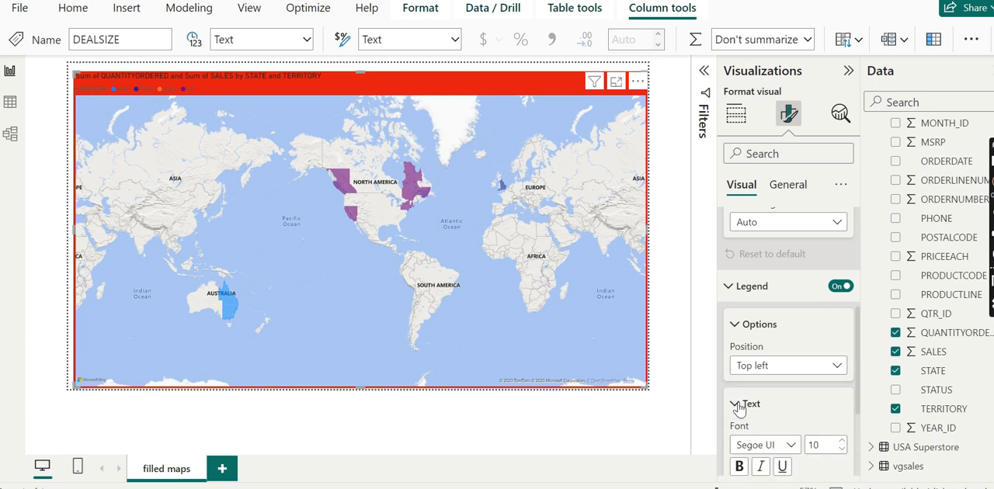
{"action": "left_click_drag", "start_coordinate": [862, 348], "coordinate": [863, 412]}
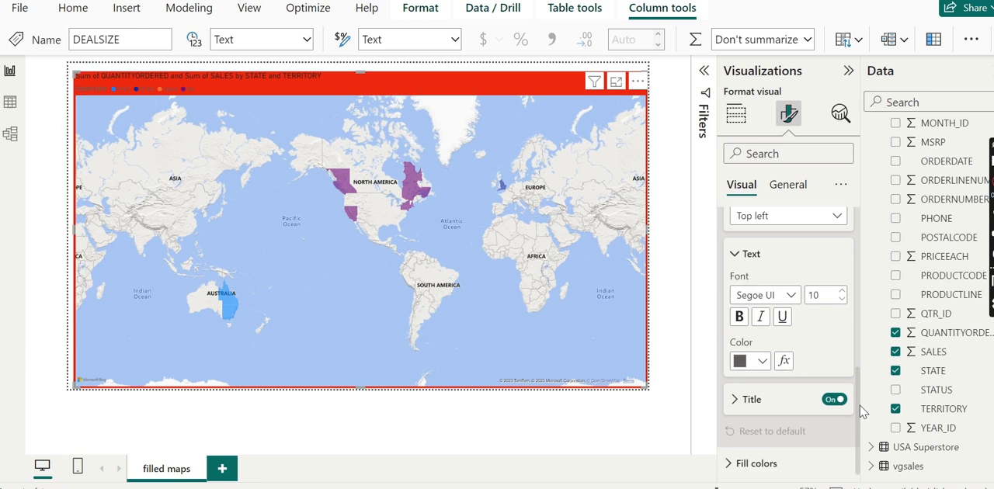
{"action": "left_click", "coordinate": [791, 368]}
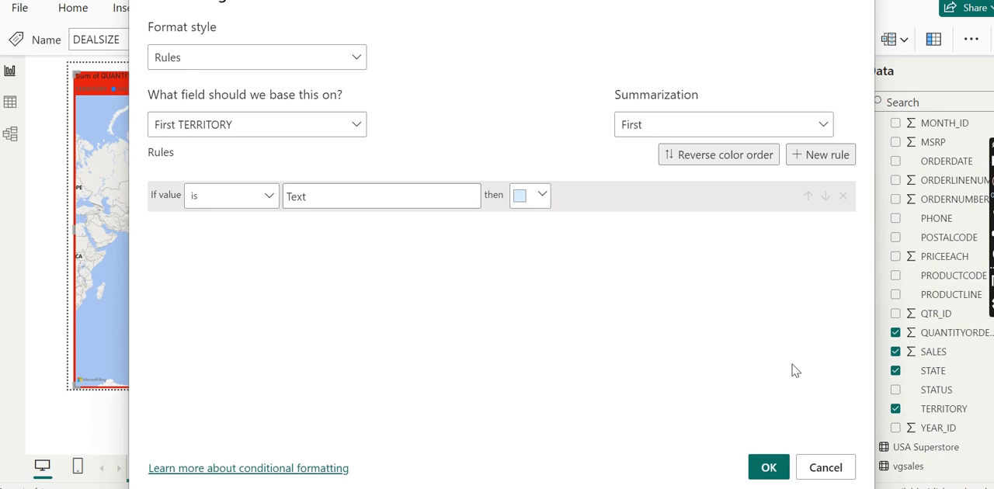
{"action": "left_click", "coordinate": [353, 60]}
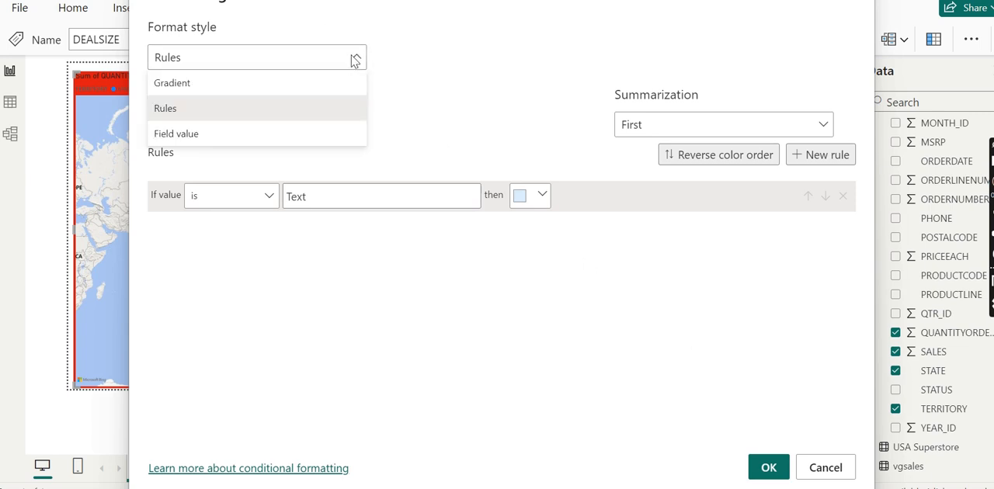
{"action": "left_click", "coordinate": [296, 84]}
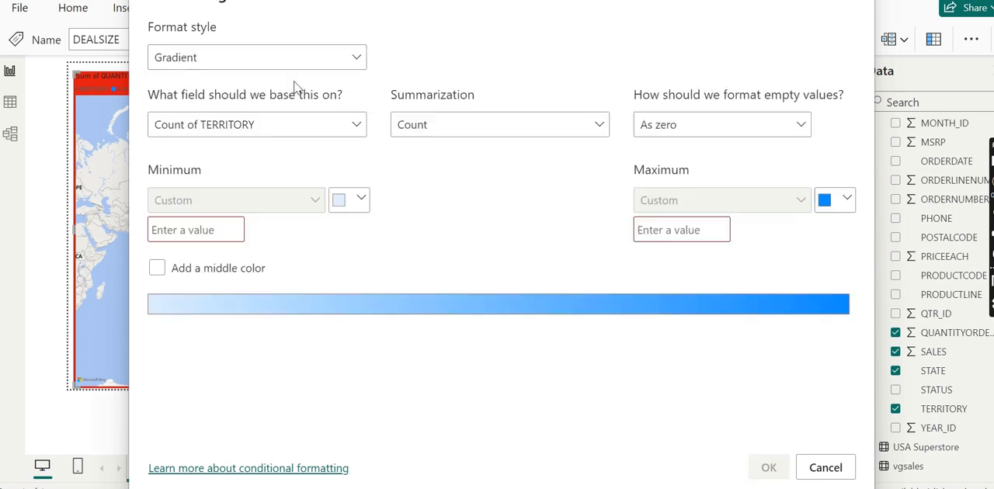
{"action": "left_click", "coordinate": [352, 128]}
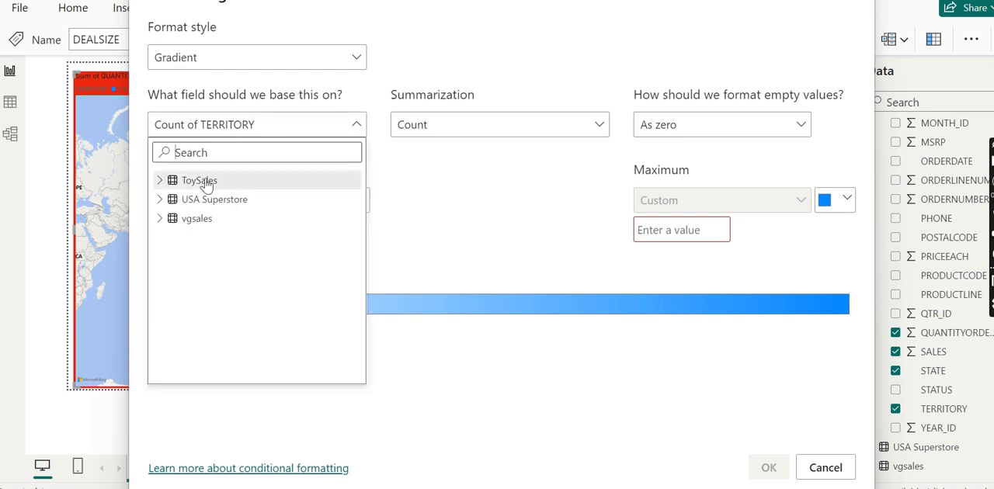
{"action": "left_click", "coordinate": [161, 181]}
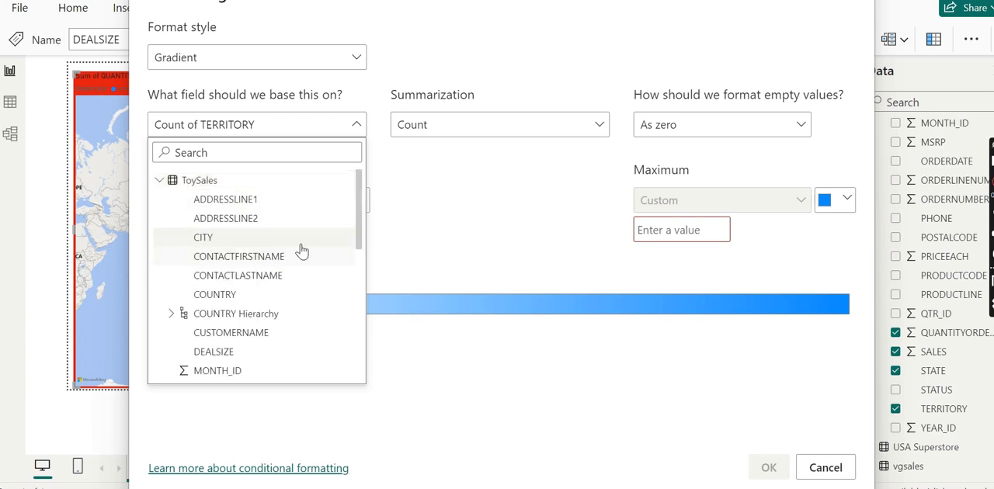
{"action": "left_click_drag", "start_coordinate": [361, 245], "coordinate": [371, 356]}
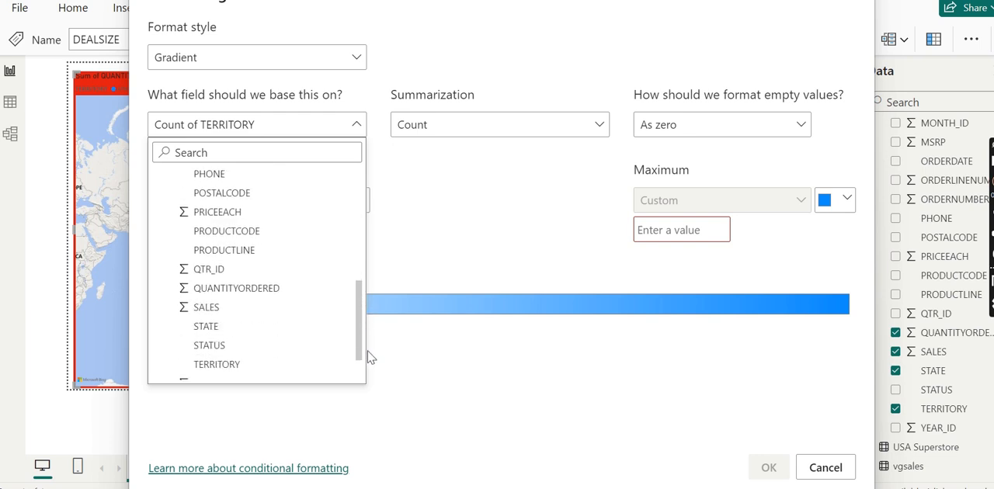
{"action": "left_click", "coordinate": [194, 309]}
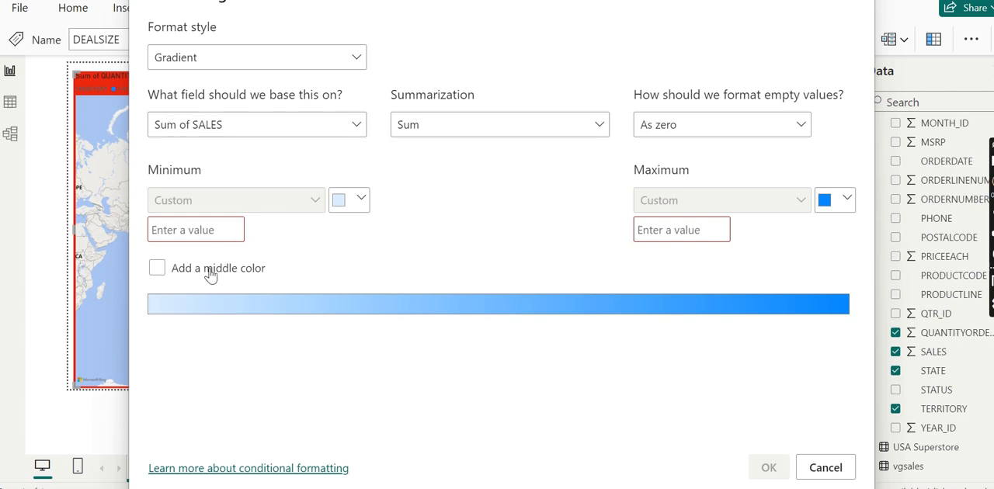
Set the gradient's minimum color to dark red (#B51111) and its maximum color to white (#FFFFFF).
{"action": "left_click", "coordinate": [360, 201]}
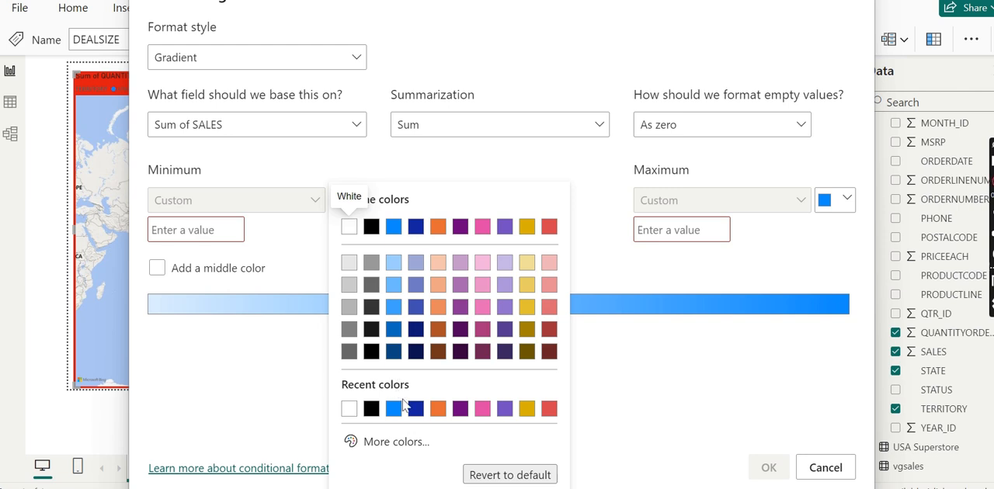
{"action": "left_click", "coordinate": [412, 445]}
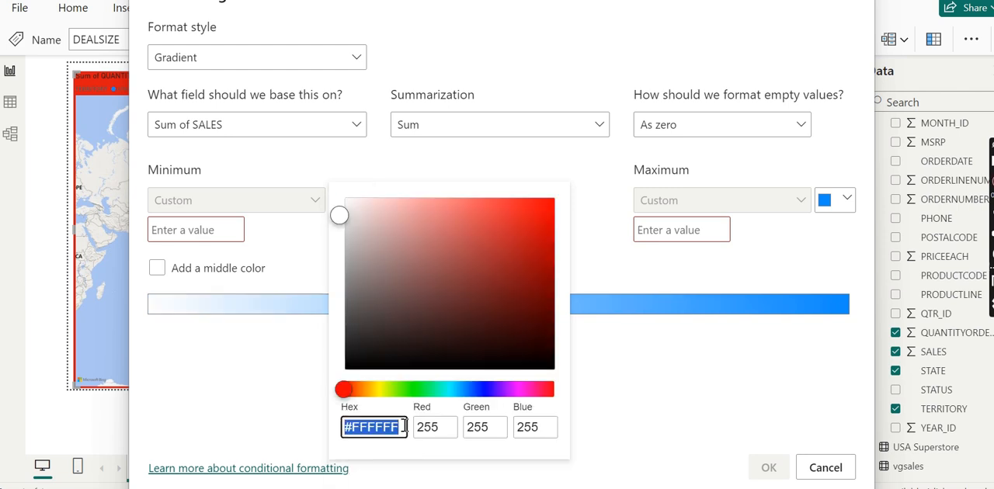
{"action": "left_click", "coordinate": [529, 247]}
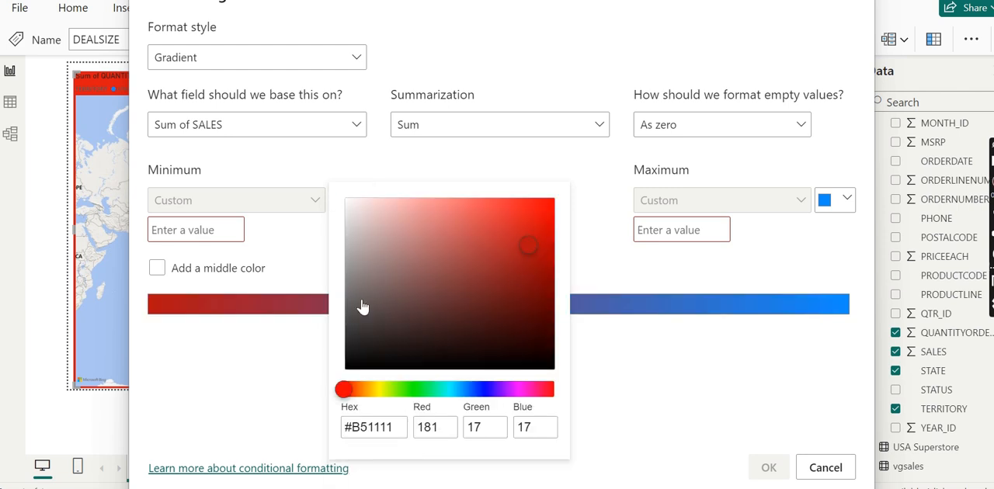
{"action": "left_click", "coordinate": [248, 375]}
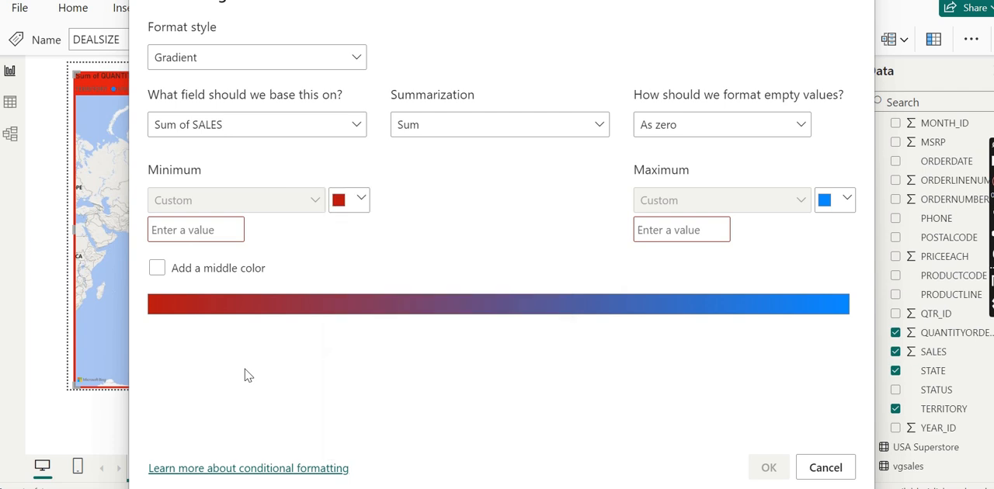
{"action": "left_click", "coordinate": [846, 205]}
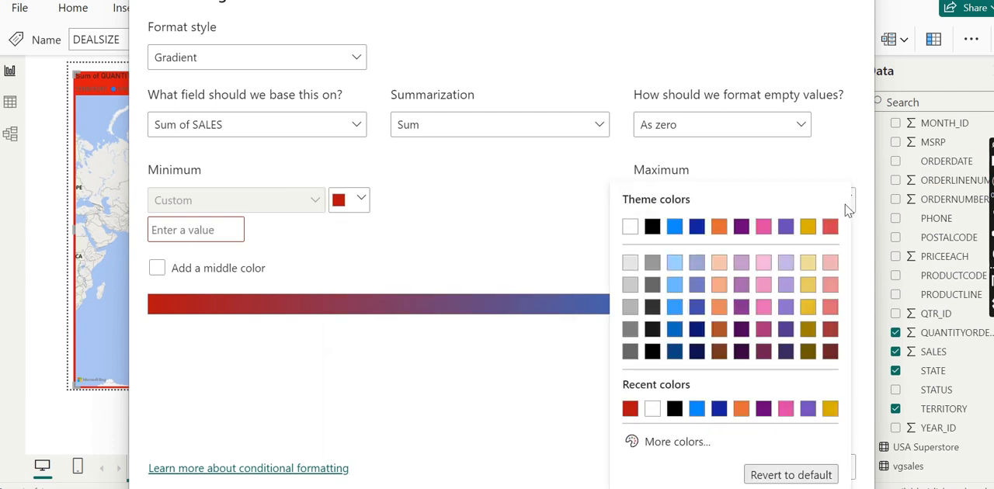
{"action": "left_click", "coordinate": [678, 442]}
{"action": "left_click", "coordinate": [701, 392]}
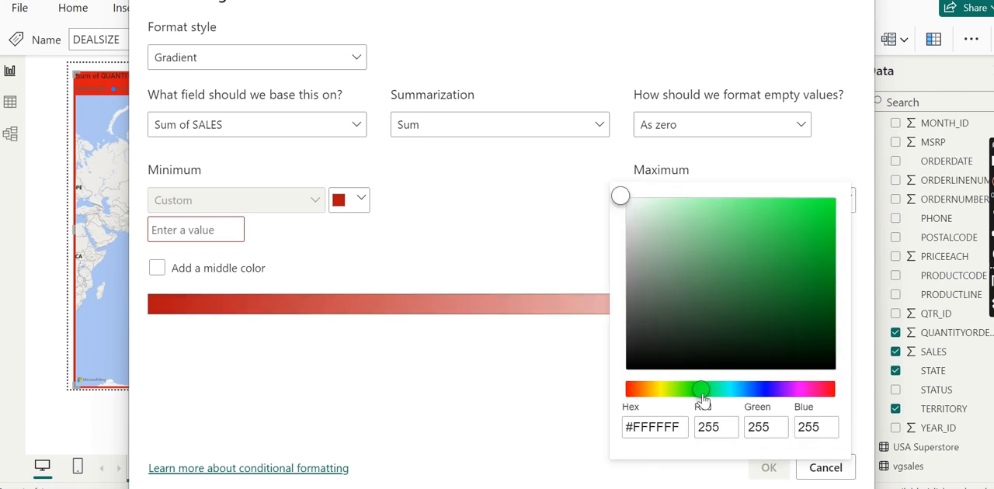
{"action": "left_click", "coordinate": [493, 433]}
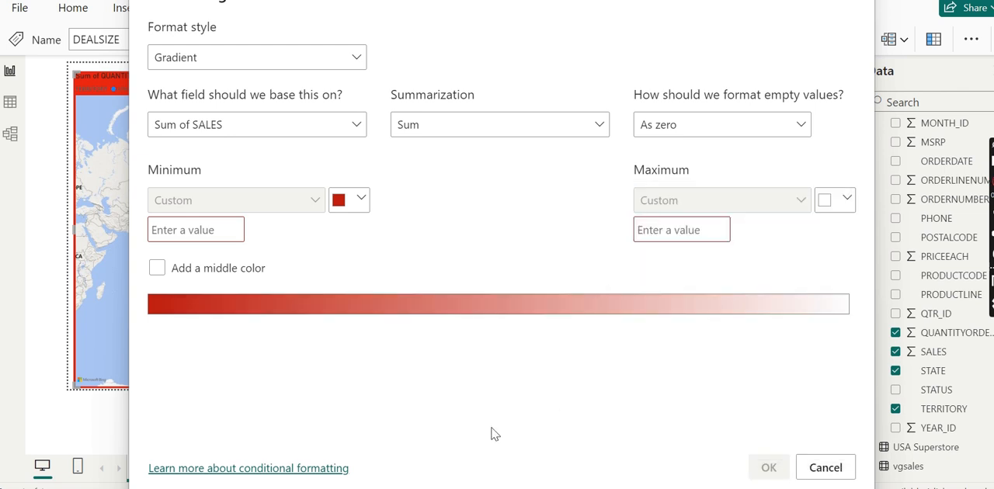
Add a middle color to the gradient and set empty values to Don't format.
{"action": "left_click", "coordinate": [158, 270]}
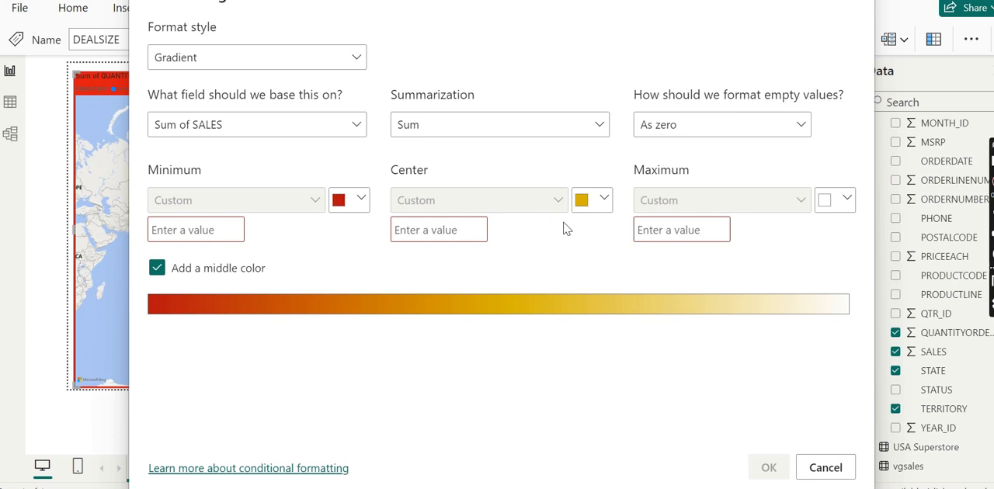
{"action": "left_click", "coordinate": [777, 139]}
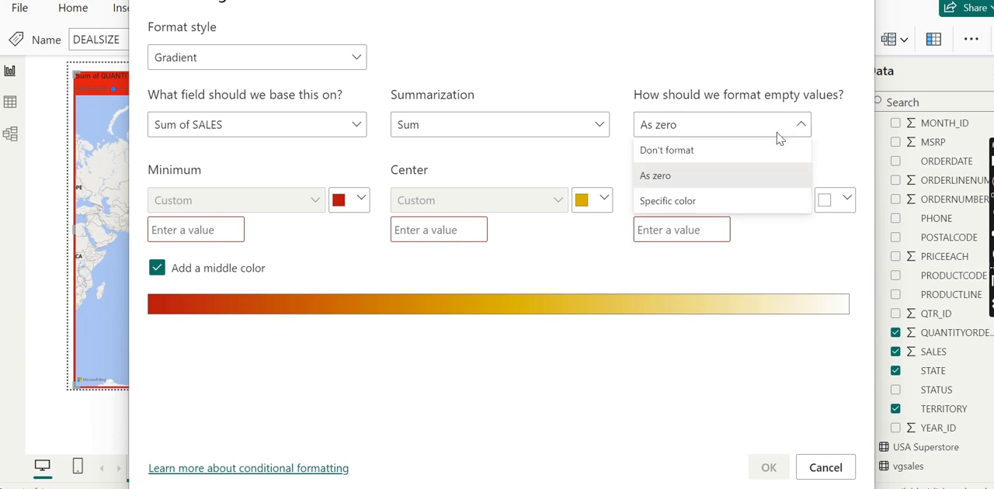
{"action": "left_click", "coordinate": [684, 158]}
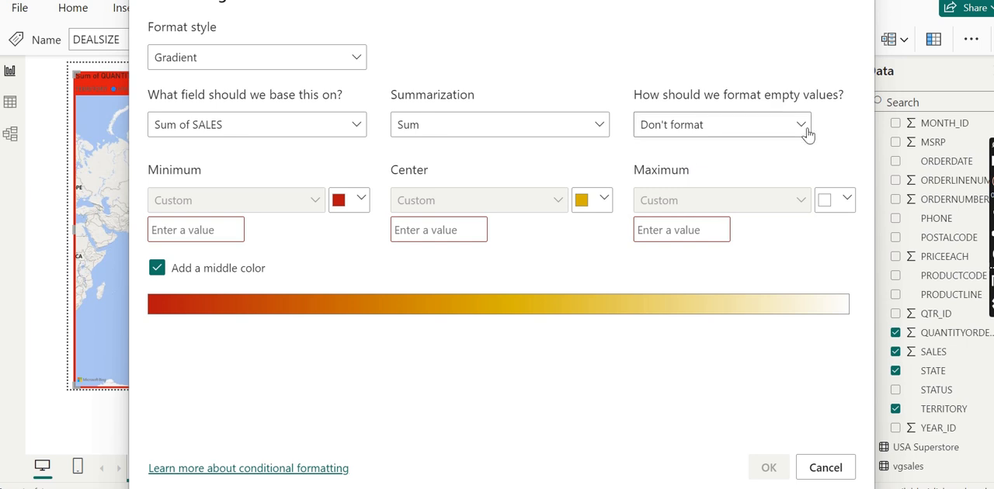
{"action": "left_click", "coordinate": [178, 225]}
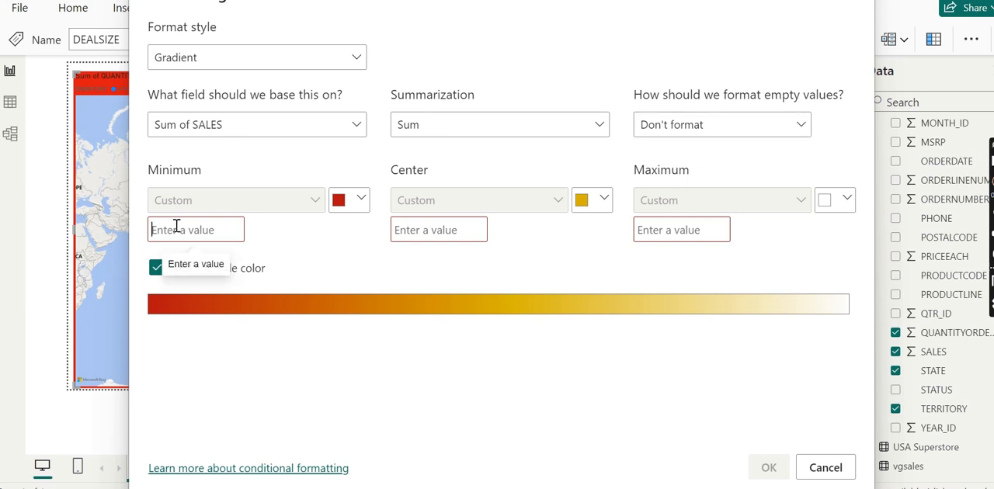
{"action": "type", "text": "1"}
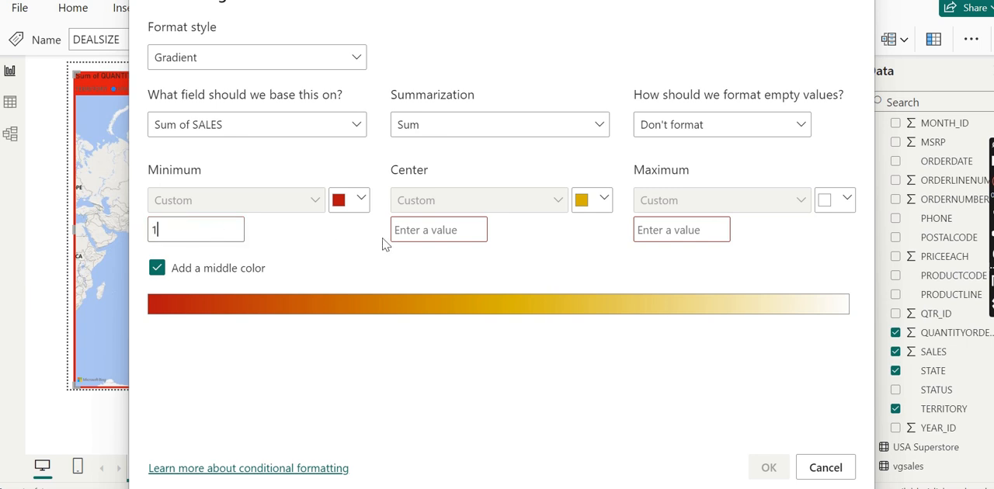
{"action": "left_click", "coordinate": [426, 233]}
{"action": "type", "text": "1"}
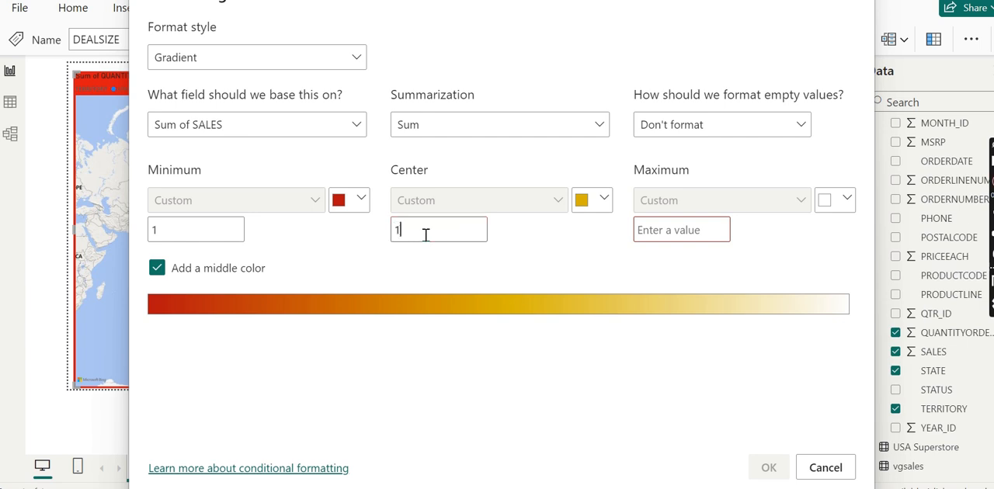
{"action": "type", "text": "0000000"}
{"action": "left_click", "coordinate": [655, 225]}
{"action": "type", "text": "10"}
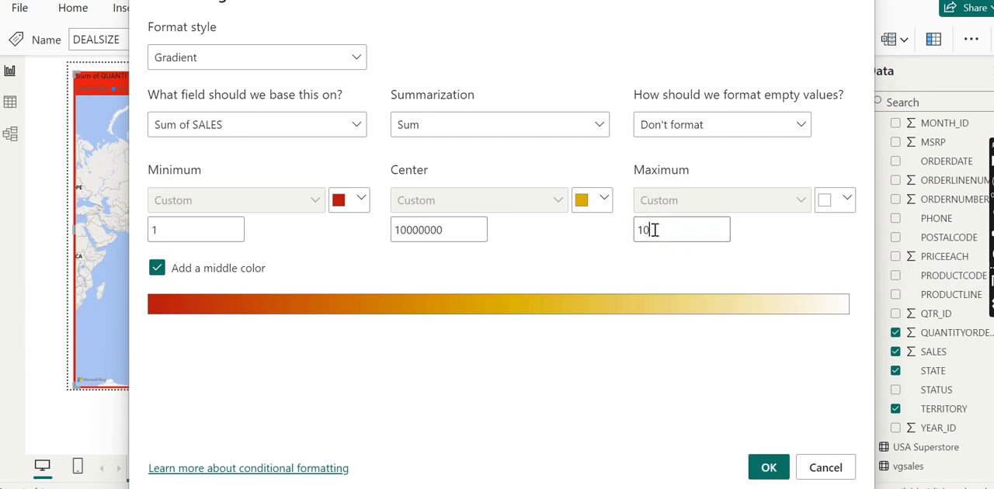
{"action": "type", "text": "00000000000"}
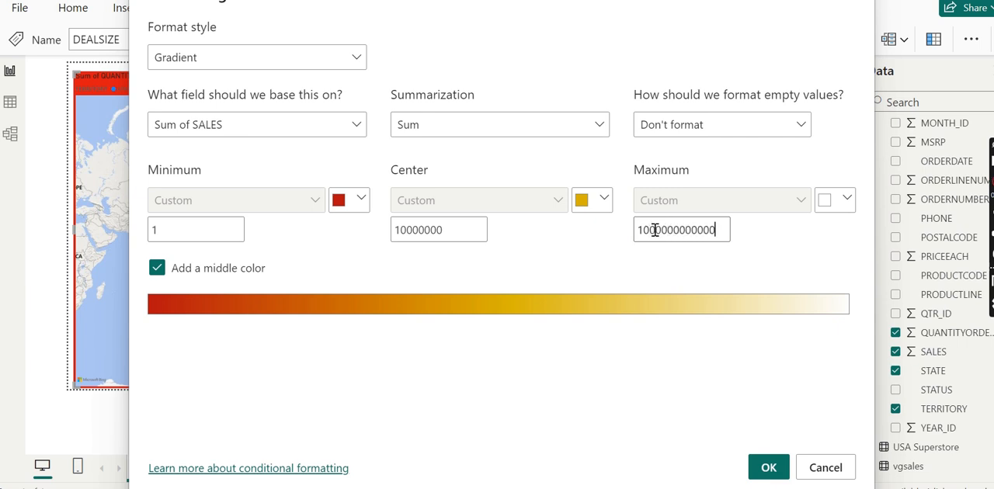
{"action": "left_click", "coordinate": [773, 468]}
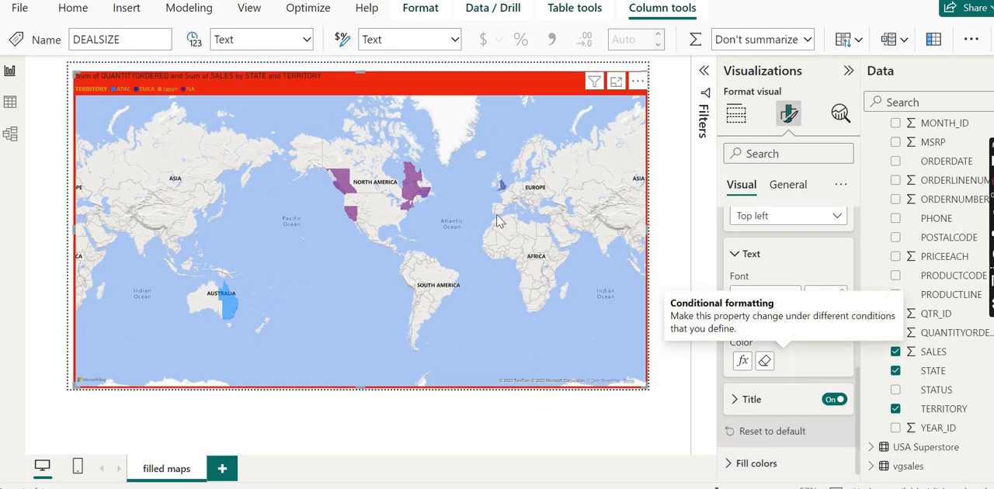
{"action": "left_click", "coordinate": [765, 362]}
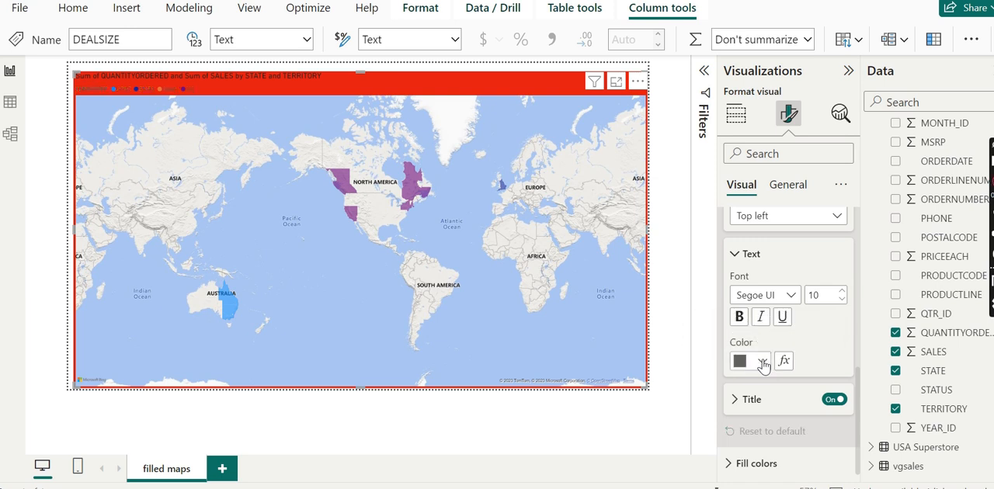